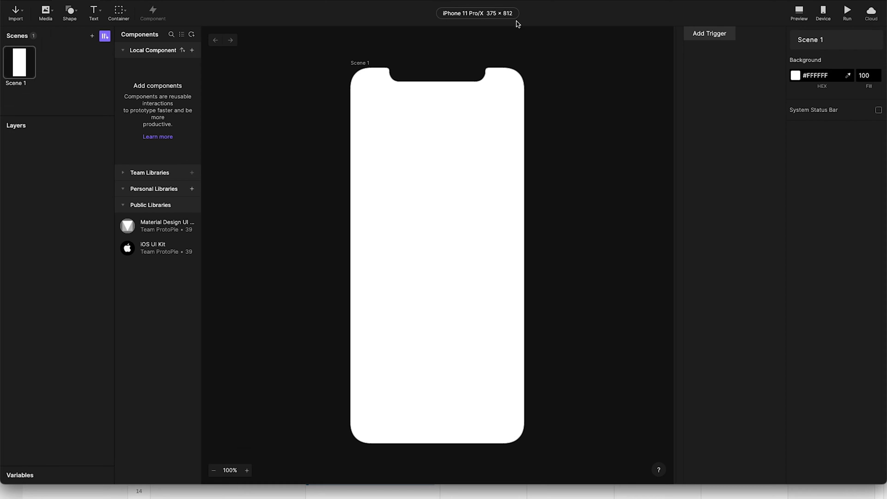
- Set the scene's device to a custom size of 500 × 500 with no system status bar
{"action": "left_click", "coordinate": [514, 14]}
{"action": "left_click", "coordinate": [493, 161]}
{"action": "type", "text": "500"}
{"action": "key", "text": "Tab"}
{"action": "type", "text": "500"}
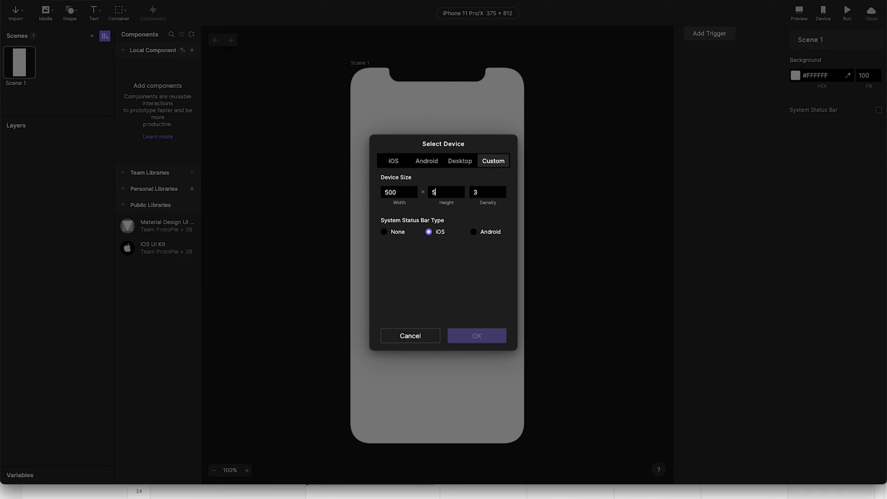
{"action": "left_click", "coordinate": [385, 232]}
{"action": "left_click", "coordinate": [475, 337]}
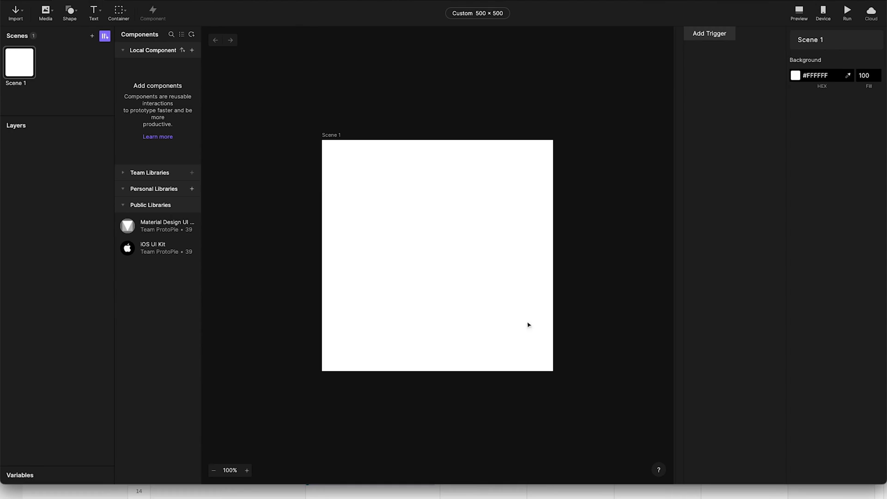
{"action": "double_click", "coordinate": [485, 488]}
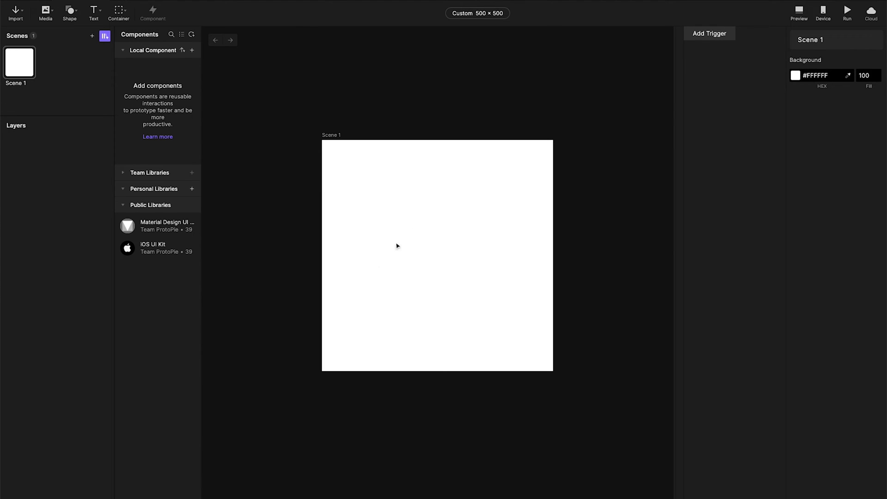
- Draw a horizontal rectangle across the scene and set its width to 360 and height to 4
{"action": "left_click_drag", "start_coordinate": [350, 238], "coordinate": [520, 249]}
{"action": "left_click", "coordinate": [845, 102]}
{"action": "type", "text": "360"}
{"action": "key", "text": "Return"}
{"action": "left_click", "coordinate": [865, 105]}
{"action": "type", "text": "4"}
{"action": "key", "text": "Return"}
- Give the thin rectangle a corner radius of 30 and a #0A223A fill, centred horizontally and vertically in the scene
{"action": "left_click", "coordinate": [864, 276]}
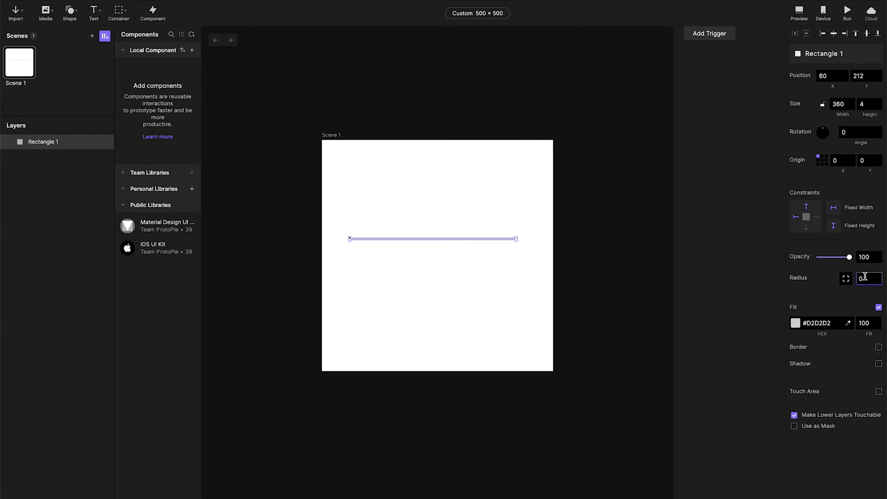
{"action": "left_click", "coordinate": [833, 33]}
{"action": "left_click", "coordinate": [866, 33]}
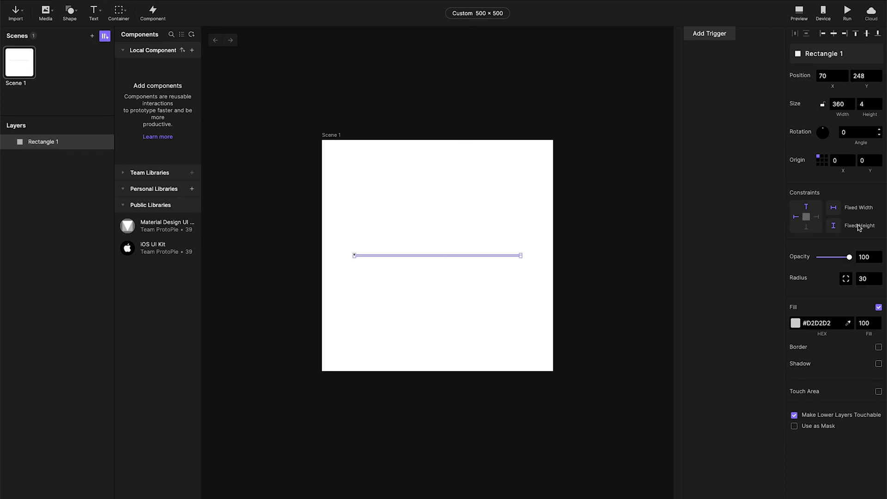
{"action": "left_click", "coordinate": [794, 324]}
{"action": "left_click", "coordinate": [683, 392]}
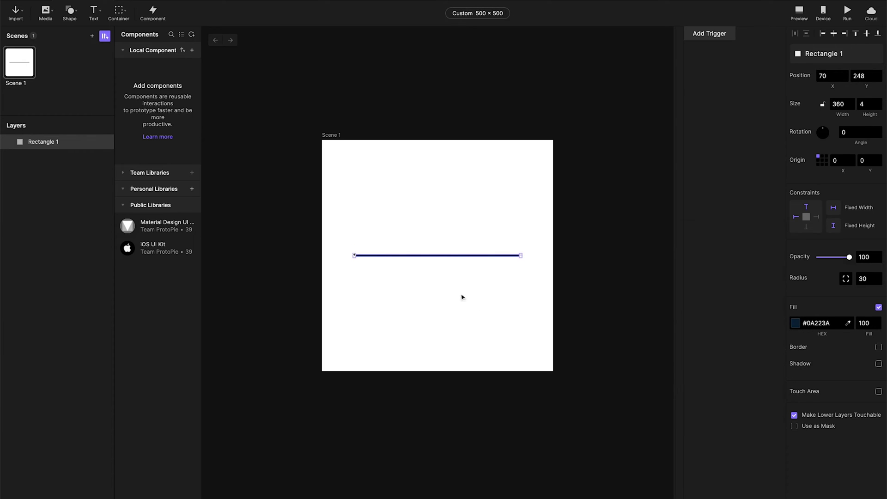
- Rename the rectangle layer "track" and duplicate it
{"action": "scroll", "coordinate": [382, 250], "scroll_direction": "up", "scroll_amount": 2}
{"action": "double_click", "coordinate": [43, 142]}
{"action": "type", "text": "track"}
{"action": "key", "text": "Return"}
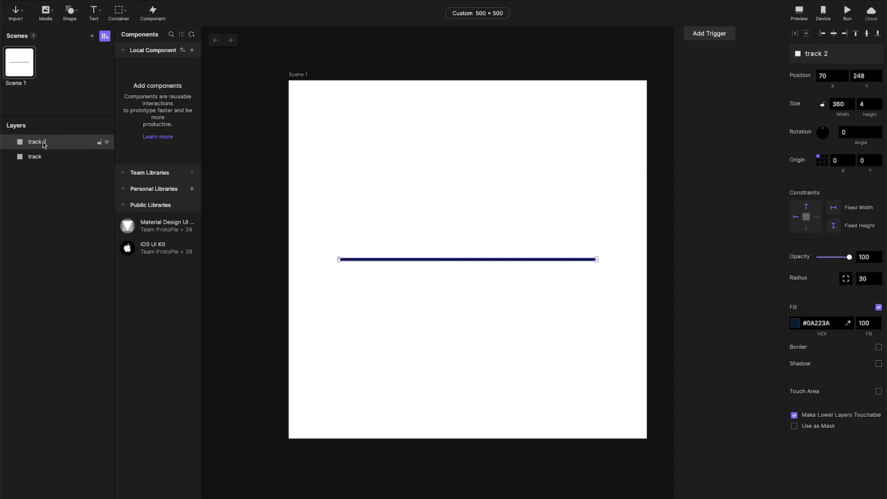
- Place the duplicate beneath the track layer and rename it "bg"
{"action": "left_click_drag", "start_coordinate": [44, 145], "coordinate": [36, 157]}
{"action": "double_click", "coordinate": [35, 156]}
{"action": "type", "text": "bg"}
{"action": "key", "text": "Return"}
- Change the bg layer's fill to light grey
{"action": "left_click", "coordinate": [34, 142]}
{"action": "left_click", "coordinate": [49, 156]}
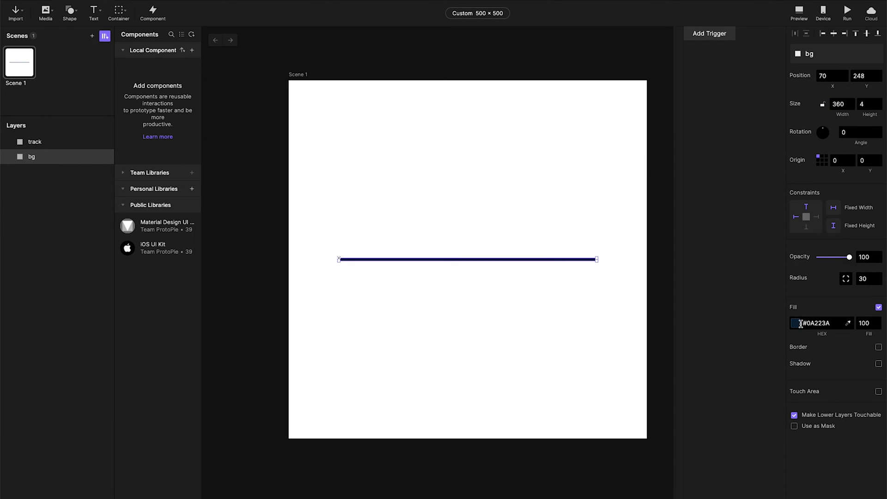
{"action": "left_click", "coordinate": [800, 323]}
{"action": "left_click", "coordinate": [725, 393]}
{"action": "left_click", "coordinate": [459, 327]}
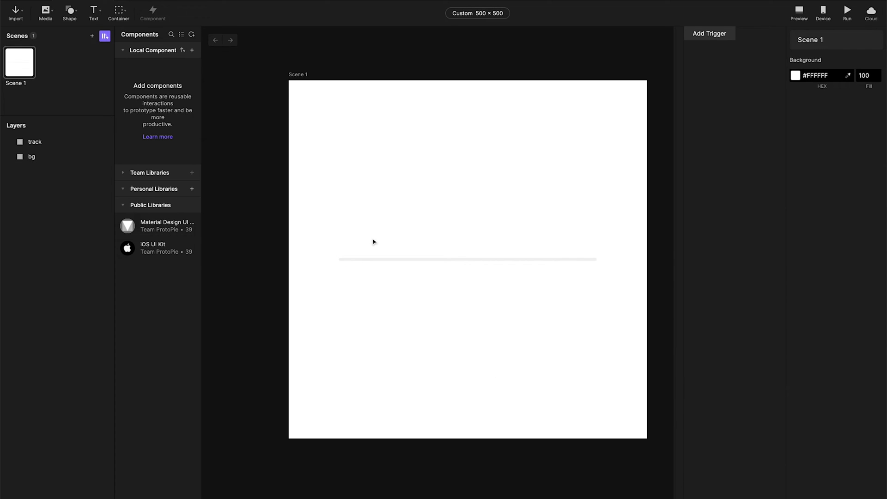
- Draw a 16 × 16 circle filled with #0A223A, vertically centred on the left end of the track
{"action": "scroll", "coordinate": [374, 242], "scroll_direction": "up", "scroll_amount": 3}
{"action": "left_click_drag", "start_coordinate": [322, 266], "coordinate": [339, 284]}
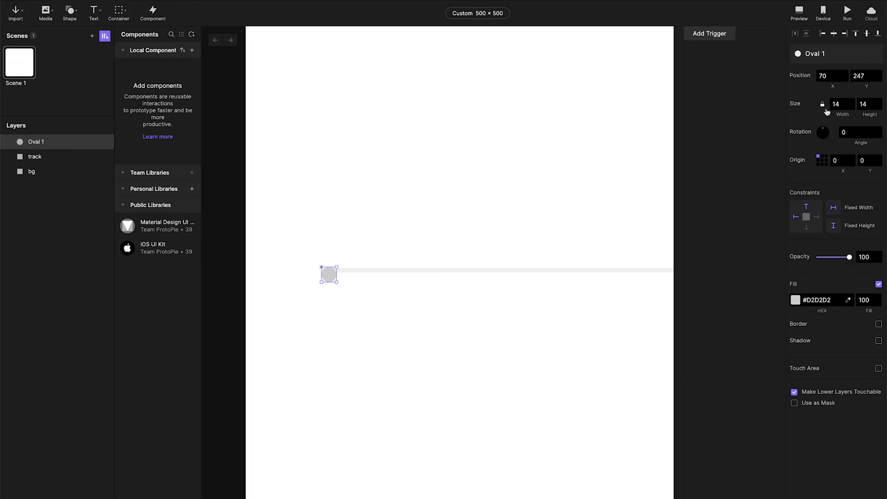
{"action": "left_click", "coordinate": [794, 300]}
{"action": "left_click", "coordinate": [404, 310]}
{"action": "left_click", "coordinate": [798, 301]}
{"action": "left_click", "coordinate": [682, 372]}
{"action": "left_click", "coordinate": [336, 276]}
{"action": "left_click_drag", "start_coordinate": [336, 275], "coordinate": [336, 270]}
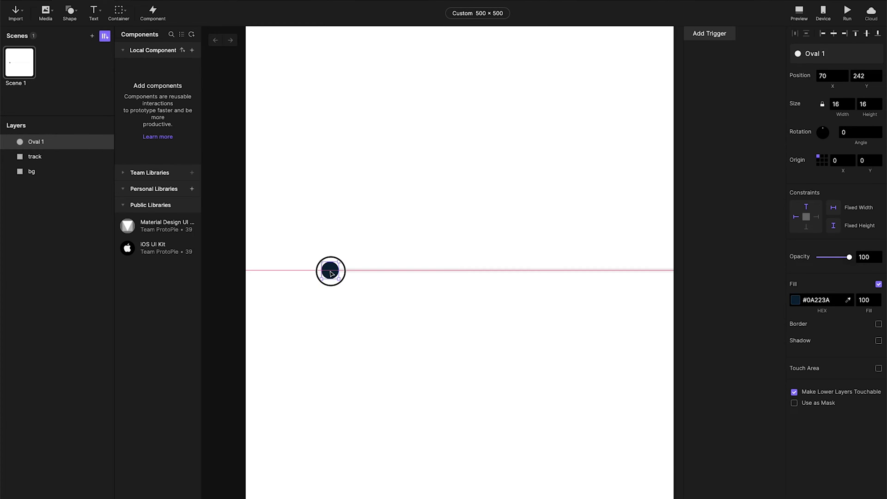
- Draw a second circle above the small dot and set its size to 64 × 64
{"action": "left_click", "coordinate": [631, 206]}
{"action": "scroll", "coordinate": [611, 216], "scroll_direction": "up", "scroll_amount": 1}
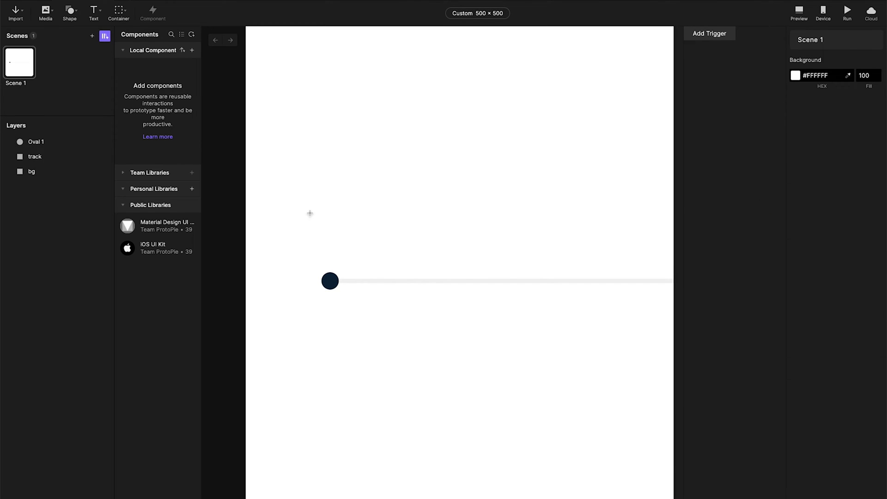
{"action": "left_click_drag", "start_coordinate": [310, 213], "coordinate": [364, 265]}
{"action": "left_click", "coordinate": [846, 103]}
{"action": "type", "text": "64"}
{"action": "key", "text": "Return"}
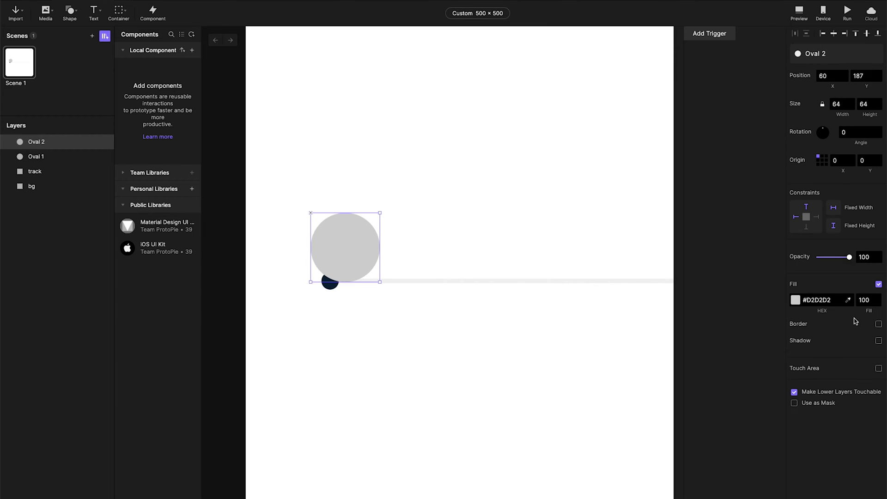
- Add a border 4 wide to the large circle, coloured #0A223A to match the dot
{"action": "left_click", "coordinate": [878, 326]}
{"action": "left_click", "coordinate": [862, 361]}
{"action": "key", "text": "Up"}
{"action": "key", "text": "Up"}
{"action": "key", "text": "Up"}
{"action": "left_click", "coordinate": [794, 340]}
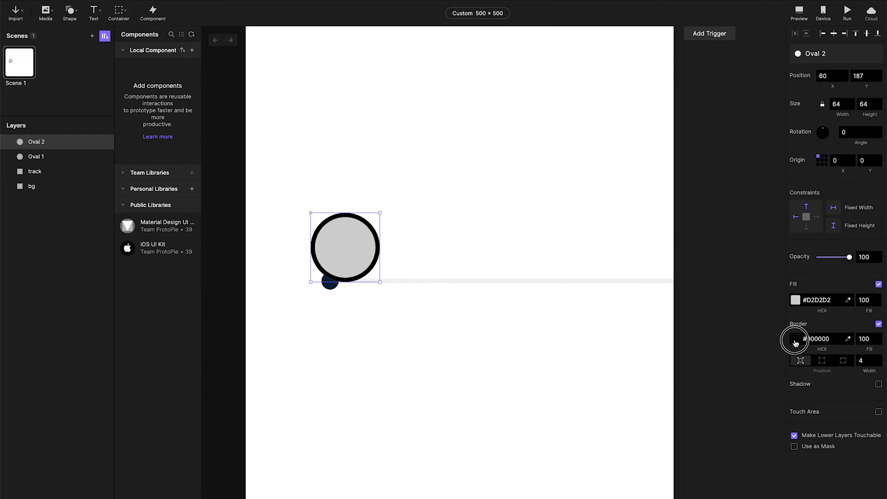
{"action": "left_click", "coordinate": [683, 399]}
{"action": "left_click", "coordinate": [734, 379]}
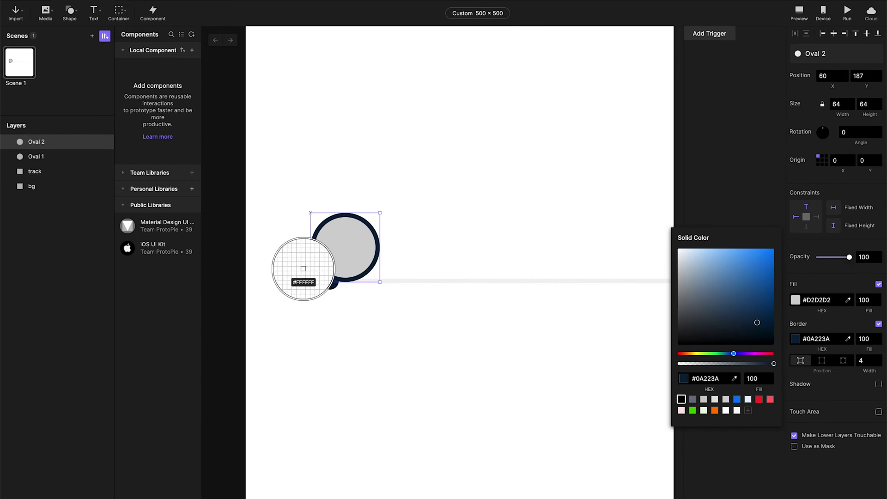
{"action": "left_click", "coordinate": [329, 279]}
{"action": "left_click", "coordinate": [451, 248]}
- Make the large circle's fill white and centre the circle above the small dot
{"action": "left_click_drag", "start_coordinate": [348, 245], "coordinate": [337, 230]}
{"action": "left_click", "coordinate": [795, 300]}
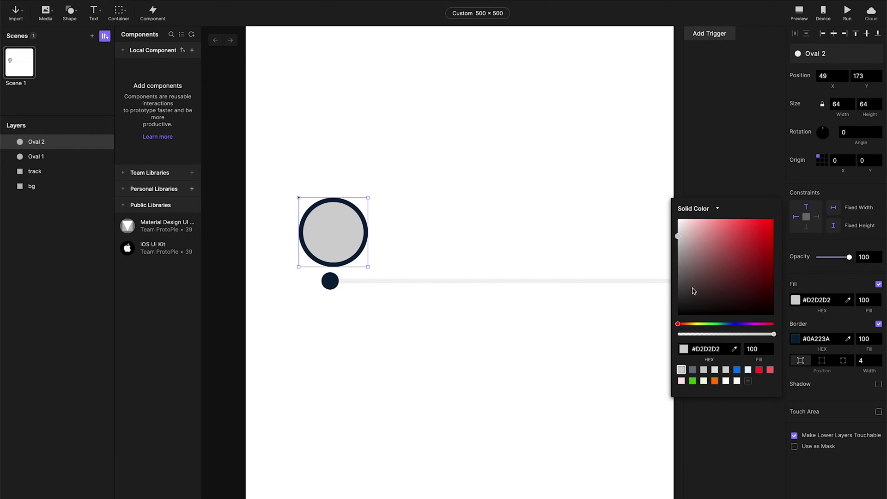
{"action": "left_click_drag", "start_coordinate": [691, 245], "coordinate": [640, 206]}
{"action": "left_click", "coordinate": [253, 93]}
{"action": "left_click_drag", "start_coordinate": [350, 228], "coordinate": [347, 221]}
{"action": "left_click", "coordinate": [338, 263]}
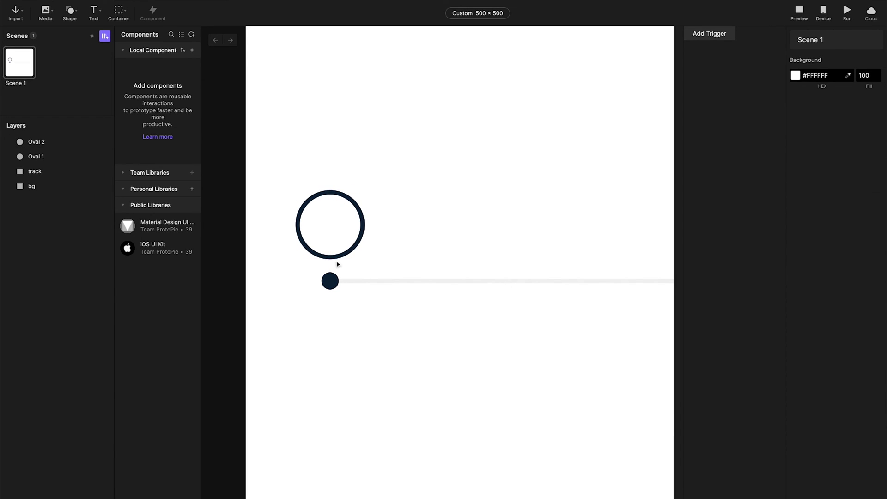
- Draw a thin vertical rectangle 2 wide connecting the large ring to the small dot
{"action": "left_click_drag", "start_coordinate": [329, 259], "coordinate": [333, 271]}
{"action": "left_click", "coordinate": [840, 104]}
{"action": "type", "text": "2"}
{"action": "left_click", "coordinate": [866, 104]}
{"action": "scroll", "coordinate": [326, 272], "scroll_direction": "up", "scroll_amount": 1}
{"action": "scroll", "coordinate": [326, 272], "scroll_direction": "up", "scroll_amount": 5}
{"action": "left_click_drag", "start_coordinate": [338, 245], "coordinate": [339, 248]}
- Fill the connector rectangle with the navy colour sampled from the ring
{"action": "left_click", "coordinate": [262, 193]}
{"action": "left_click", "coordinate": [339, 253]}
{"action": "left_click", "coordinate": [793, 322]}
{"action": "left_click", "coordinate": [734, 372]}
{"action": "left_click", "coordinate": [372, 217]}
{"action": "key", "text": "Escape"}
{"action": "key", "text": "super+Left"}
{"action": "left_click", "coordinate": [372, 257]}
{"action": "scroll", "coordinate": [475, 174], "scroll_direction": "down", "scroll_amount": 3}
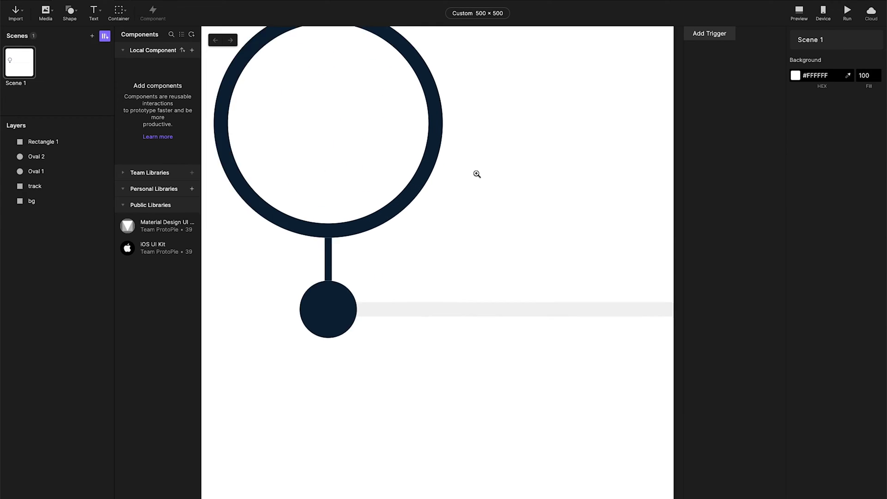
- Add a text layer reading "000" and position it inside the large ring
{"action": "left_click", "coordinate": [94, 13]}
{"action": "left_click", "coordinate": [129, 31]}
{"action": "key", "text": "super+minus"}
{"action": "key", "text": "super+minus"}
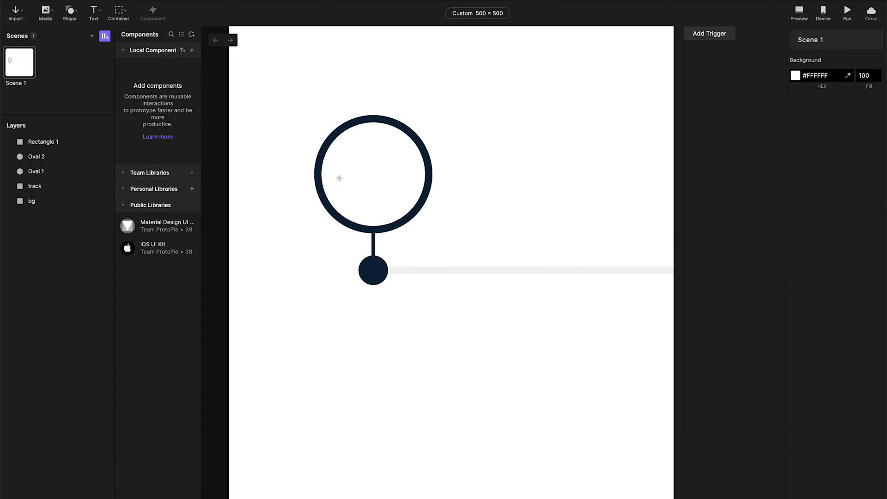
{"action": "left_click", "coordinate": [353, 154]}
{"action": "type", "text": "000"}
{"action": "key", "text": "Escape"}
{"action": "left_click_drag", "start_coordinate": [379, 168], "coordinate": [374, 171]}
- Set the 000 text's weight to Bold and its font size to 20
{"action": "left_click", "coordinate": [847, 308]}
{"action": "left_click", "coordinate": [845, 316]}
{"action": "left_click", "coordinate": [866, 327]}
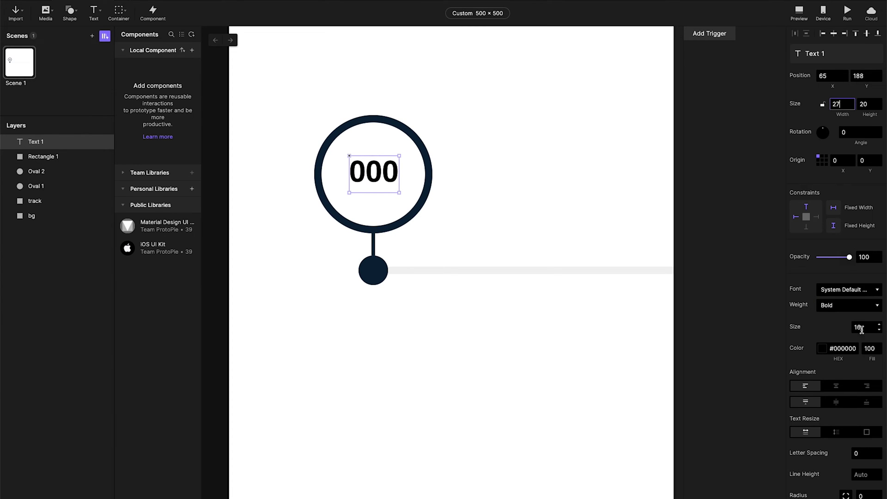
{"action": "type", "text": "20"}
{"action": "key", "text": "Return"}
- Change the 000 text's font by searching for "av" and choose a new weight for it
{"action": "left_click", "coordinate": [839, 290]}
{"action": "type", "text": "av"}
{"action": "left_click", "coordinate": [839, 336]}
{"action": "left_click", "coordinate": [843, 347]}
{"action": "left_click", "coordinate": [839, 336]}
{"action": "left_click", "coordinate": [838, 290]}
{"action": "left_click", "coordinate": [802, 294]}
{"action": "left_click", "coordinate": [828, 308]}
{"action": "left_click", "coordinate": [835, 369]}
- Reposition the 000 text within the ring and colour it with the navy sampled from the dot
{"action": "left_click_drag", "start_coordinate": [367, 180], "coordinate": [357, 172]}
{"action": "left_click", "coordinate": [821, 348]}
{"action": "left_click", "coordinate": [761, 389]}
{"action": "left_click", "coordinate": [377, 268]}
- Set the 000 text box to 40 × 40 and centre its text horizontally and vertically
{"action": "left_click", "coordinate": [848, 104]}
{"action": "type", "text": "40"}
{"action": "key", "text": "Tab"}
{"action": "type", "text": "40"}
{"action": "key", "text": "Return"}
{"action": "left_click", "coordinate": [836, 386]}
{"action": "left_click", "coordinate": [836, 402]}
- Group the ring, number text, connector and dot into a container named "control"
{"action": "left_click_drag", "start_coordinate": [267, 119], "coordinate": [404, 258]}
{"action": "key", "text": "super+alt+g"}
{"action": "double_click", "coordinate": [44, 144]}
{"action": "type", "text": "control"}
{"action": "left_click", "coordinate": [33, 191]}
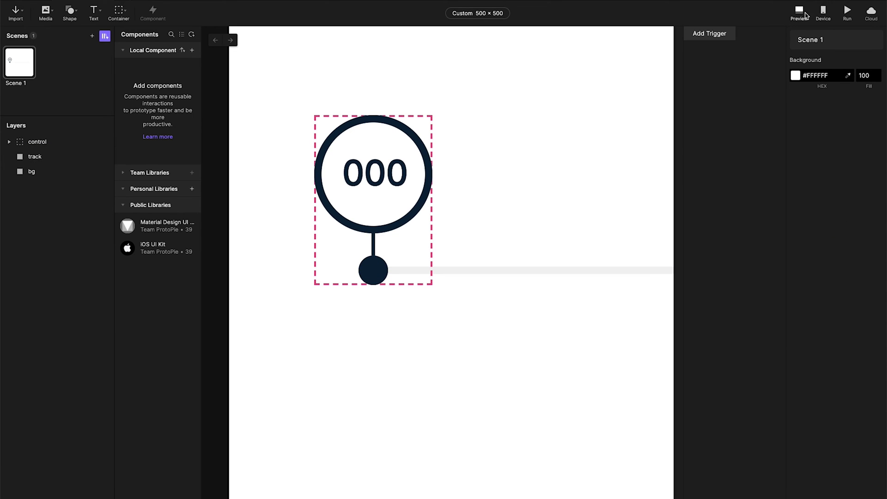
- Preview the slider layout in an enlarged preview window and close the preview
{"action": "key", "text": "super+p"}
{"action": "left_click_drag", "start_coordinate": [358, 268], "coordinate": [658, 392]}
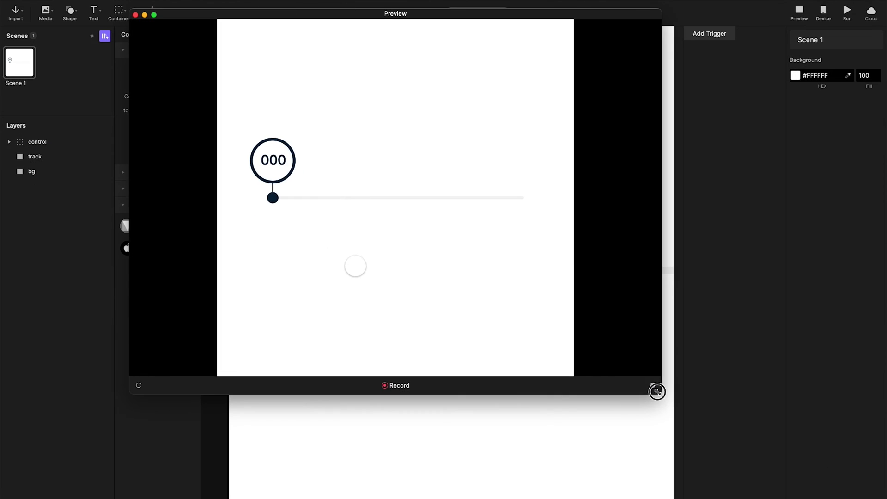
{"action": "left_click_drag", "start_coordinate": [347, 16], "coordinate": [369, 41]}
{"action": "key", "text": "super+w"}
- Add a Drag trigger to the control container
{"action": "left_click", "coordinate": [374, 194]}
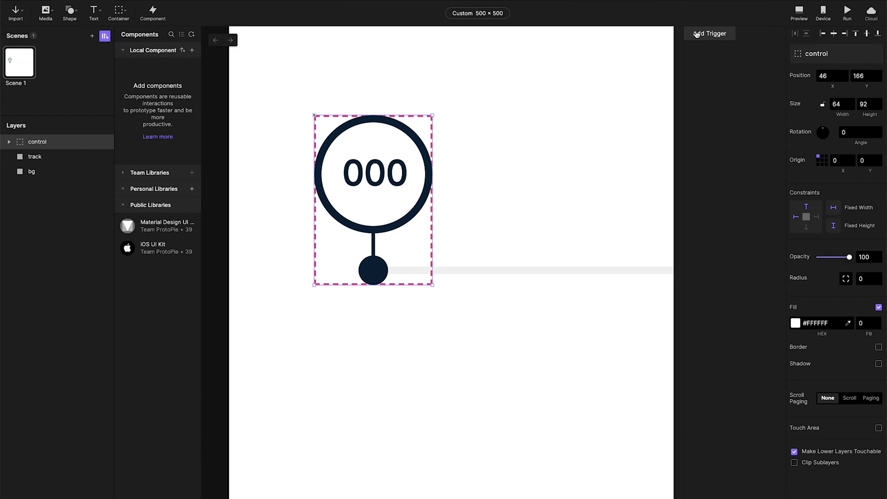
{"action": "left_click", "coordinate": [709, 33]}
{"action": "left_click", "coordinate": [673, 147]}
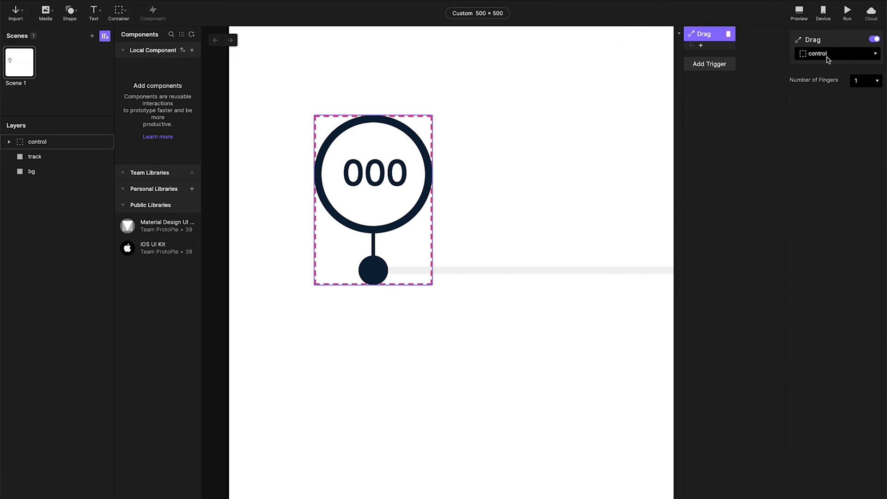
{"action": "left_click", "coordinate": [829, 55]}
{"action": "left_click", "coordinate": [829, 55]}
- Add a Move response for the control container under the Drag trigger, with a horizontal direction
{"action": "left_click", "coordinate": [701, 46]}
{"action": "left_click", "coordinate": [707, 62]}
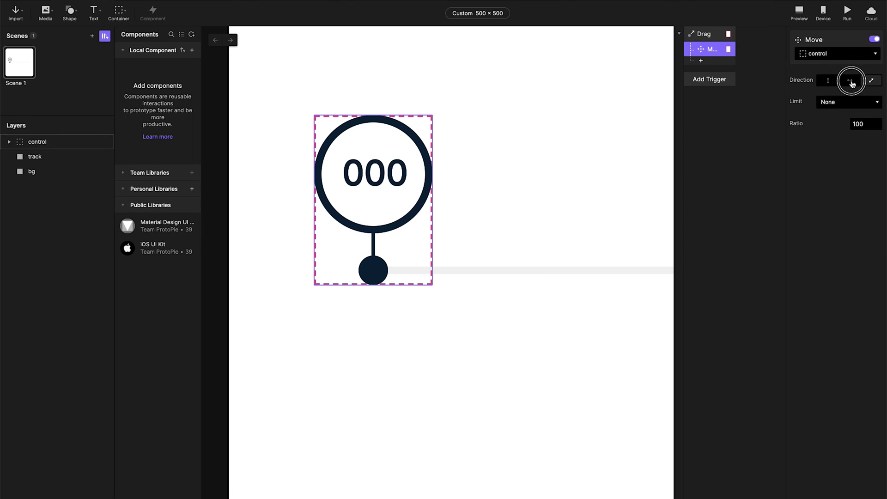
{"action": "left_click", "coordinate": [685, 135]}
- Move the control container to the right end of the track at X 390, aligning its dot with the track's end
{"action": "scroll", "coordinate": [507, 234], "scroll_direction": "down", "scroll_amount": 5}
{"action": "left_click_drag", "start_coordinate": [339, 221], "coordinate": [562, 220]}
{"action": "scroll", "coordinate": [560, 220], "scroll_direction": "up", "scroll_amount": 5}
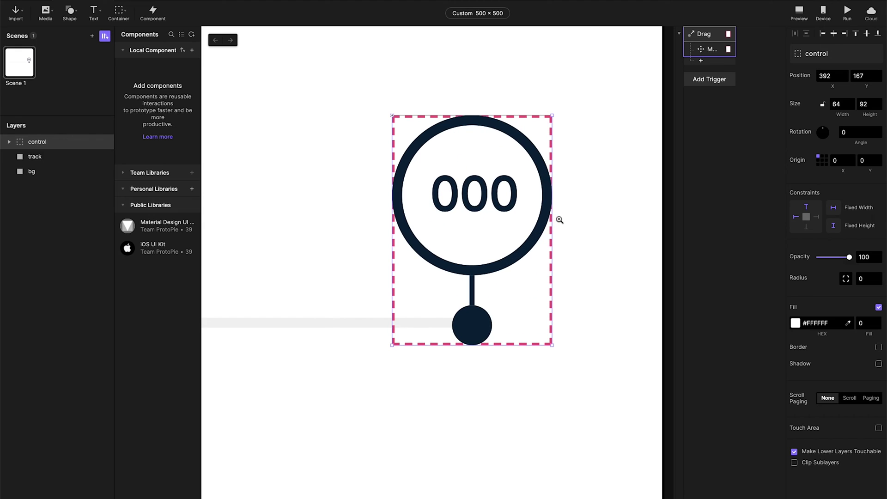
{"action": "double_click", "coordinate": [480, 328]}
{"action": "key", "text": "alt"}
{"action": "left_click", "coordinate": [534, 267]}
{"action": "key", "text": "Left"}
{"action": "key", "text": "Left"}
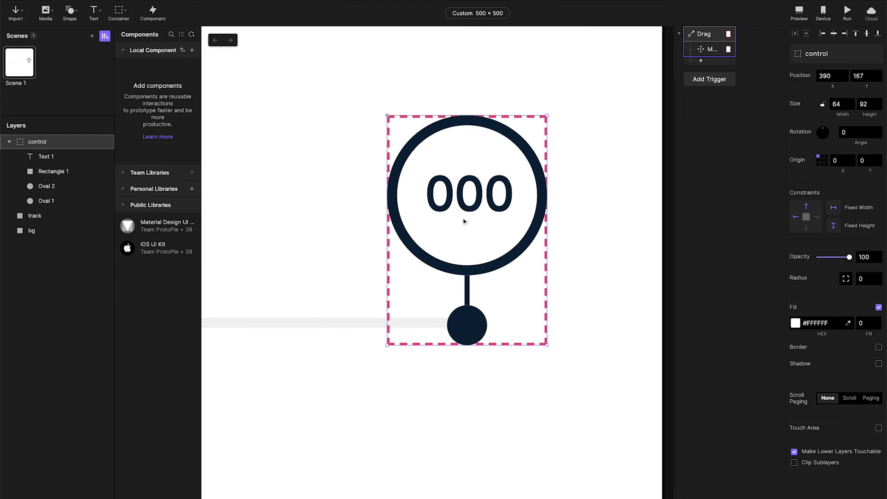
{"action": "scroll", "coordinate": [496, 202], "scroll_direction": "down", "scroll_amount": 5}
{"action": "left_click_drag", "start_coordinate": [831, 76], "coordinate": [798, 75]}
- Move the control container back to X 46 and check its dot's alignment with the track's left end
{"action": "left_click", "coordinate": [335, 311]}
{"action": "scroll", "coordinate": [334, 311], "scroll_direction": "left", "scroll_amount": 3}
{"action": "left_click_drag", "start_coordinate": [633, 237], "coordinate": [394, 236]}
{"action": "scroll", "coordinate": [394, 237], "scroll_direction": "up", "scroll_amount": 5}
{"action": "key", "text": "alt"}
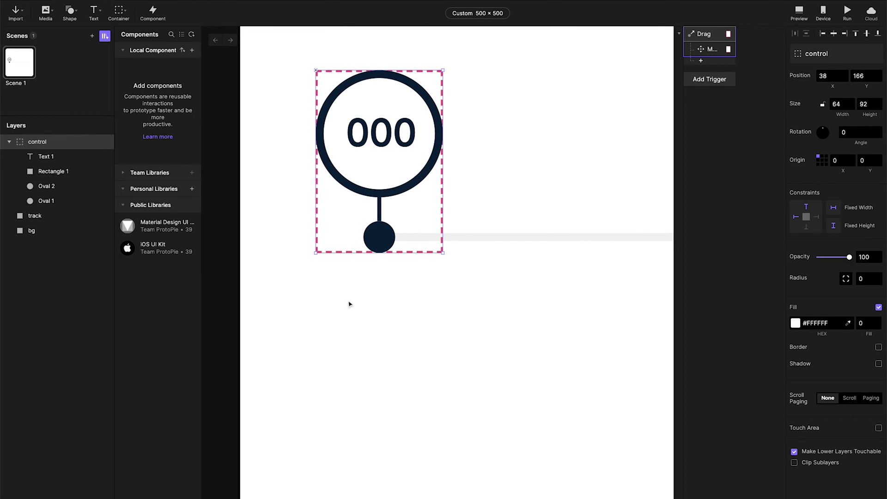
{"action": "key", "text": "shift+Right"}
{"action": "key", "text": "Left"}
{"action": "key", "text": "Left"}
{"action": "double_click", "coordinate": [401, 226]}
{"action": "key", "text": "alt"}
{"action": "left_click", "coordinate": [494, 217]}
{"action": "left_click", "coordinate": [419, 165]}
- Give the Move response a Custom Limit with Min X 46 and Max X 390
{"action": "left_click", "coordinate": [698, 48]}
{"action": "left_click", "coordinate": [844, 103]}
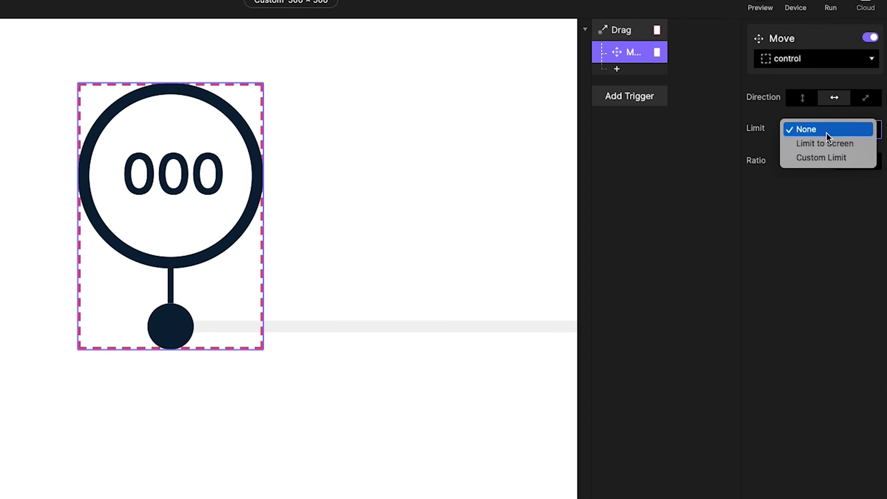
{"action": "left_click", "coordinate": [820, 157]}
{"action": "left_click", "coordinate": [808, 151]}
{"action": "type", "text": "46"}
{"action": "left_click", "coordinate": [852, 150]}
{"action": "type", "text": "390"}
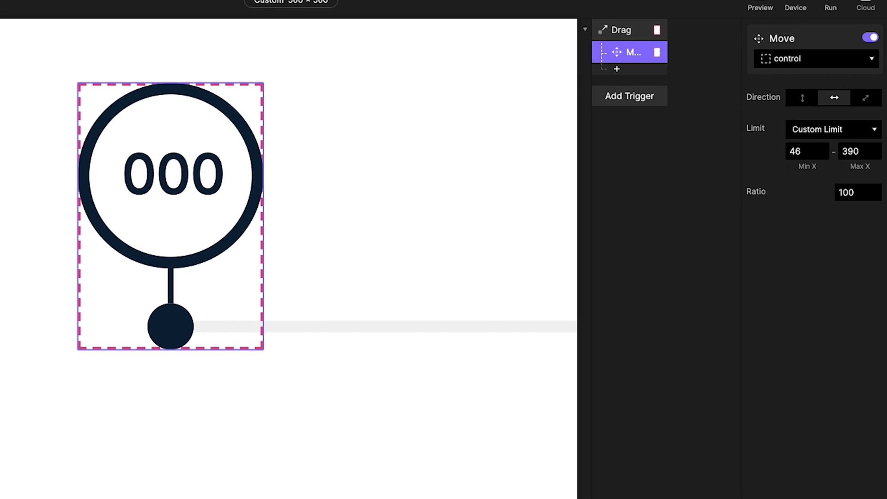
- Preview the prototype and drag the control along the track to test its movement limits
{"action": "key", "text": "Return"}
{"action": "left_click", "coordinate": [801, 11]}
{"action": "left_click_drag", "start_coordinate": [300, 205], "coordinate": [256, 205]}
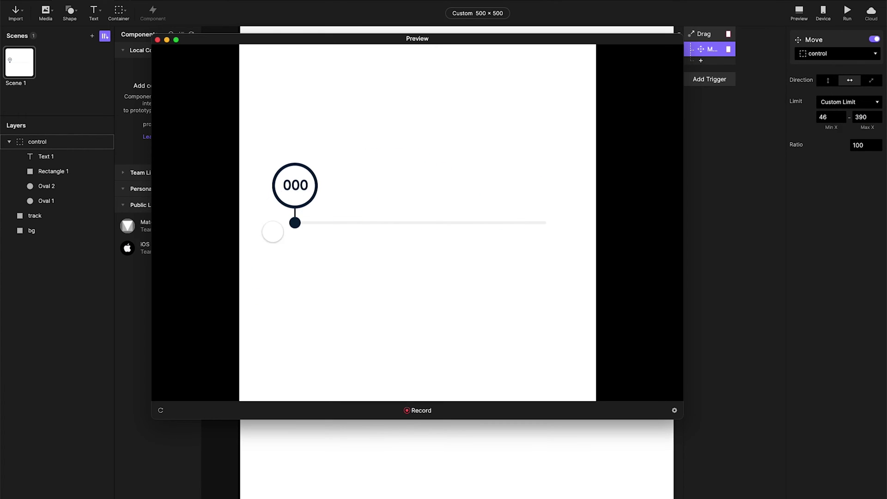
{"action": "left_click", "coordinate": [442, 475]}
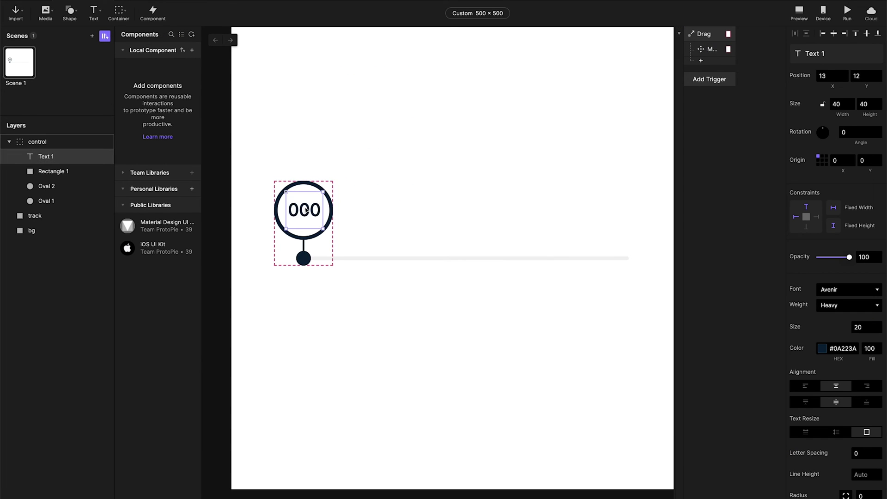
- Nudge the 000 text one pixel to the left to center it inside the control's circle
{"action": "double_click", "coordinate": [305, 207]}
{"action": "key", "text": "Escape"}
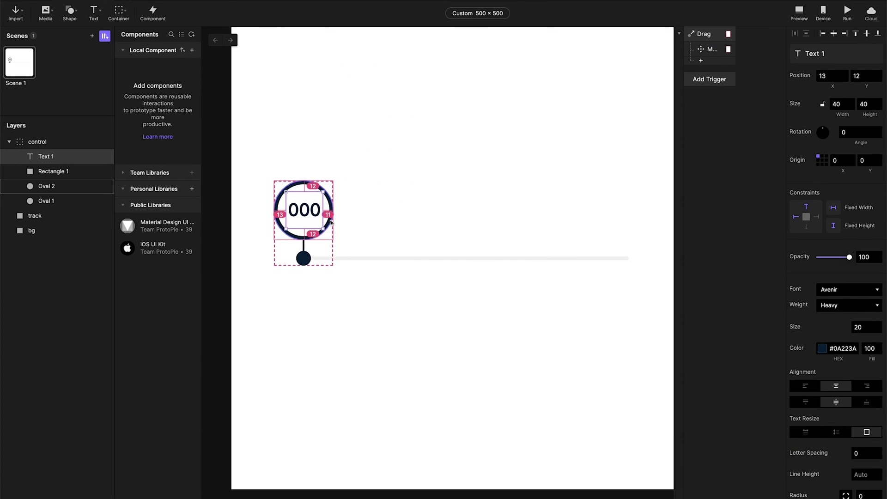
{"action": "key", "text": "Left"}
{"action": "left_click", "coordinate": [366, 213]}
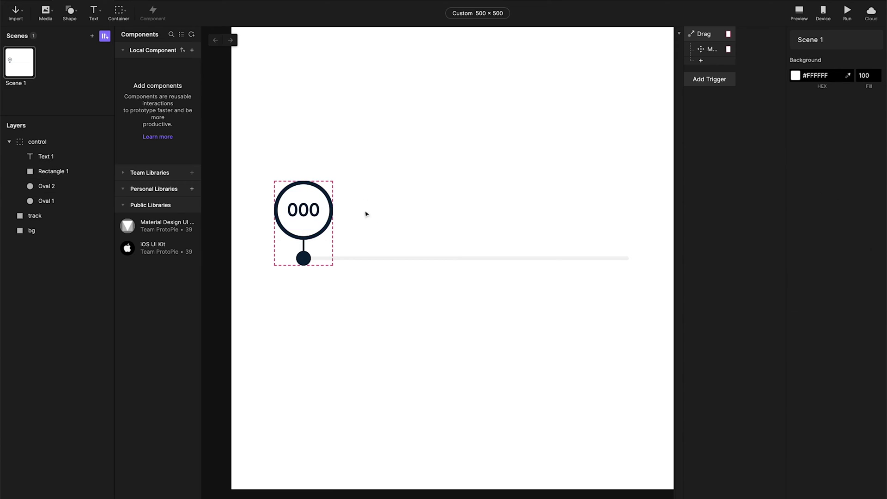
- Add a variable named number and keep its type as Number
{"action": "left_click", "coordinate": [69, 498]}
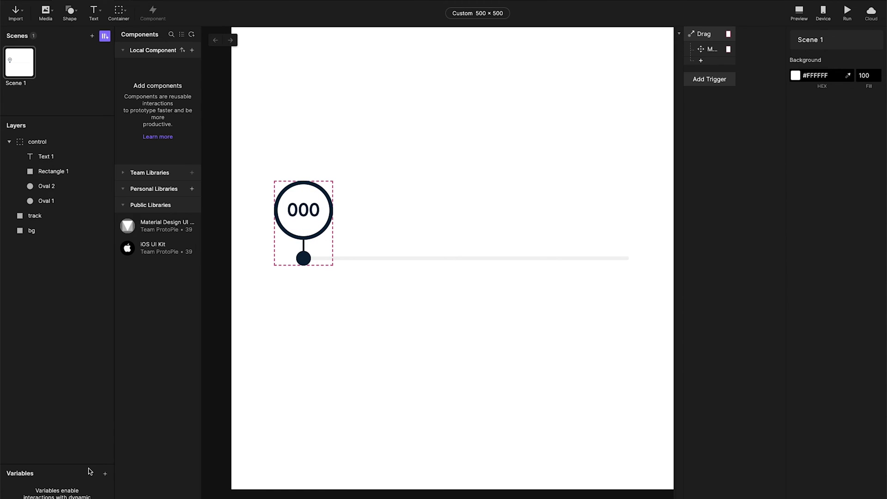
{"action": "left_click", "coordinate": [91, 466]}
{"action": "left_click", "coordinate": [104, 292]}
{"action": "left_click", "coordinate": [58, 302]}
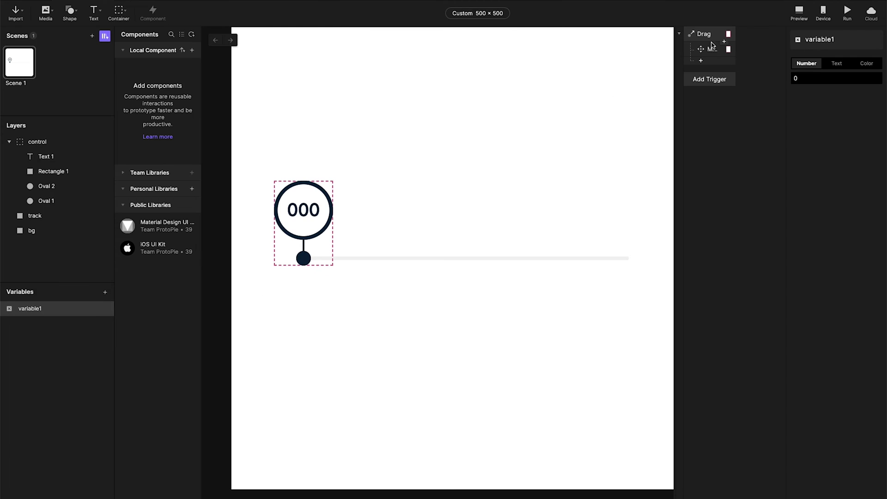
{"action": "double_click", "coordinate": [815, 39]}
{"action": "type", "text": "numbe"}
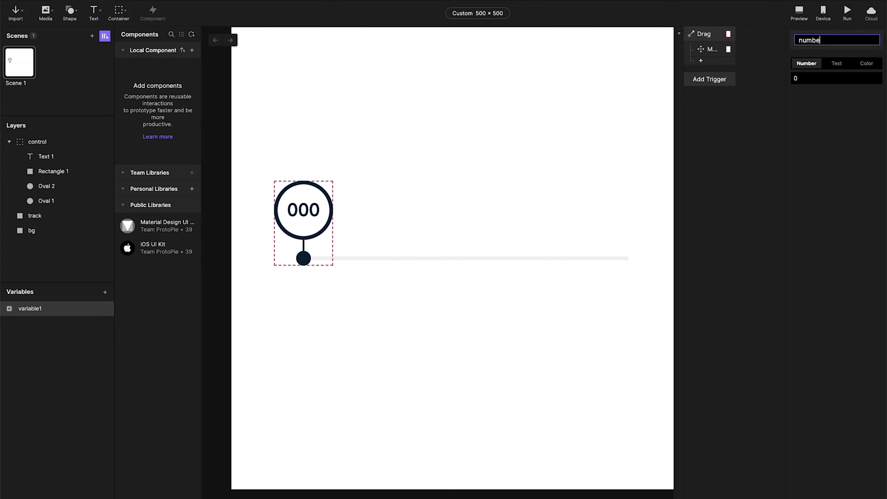
{"action": "type", "text": "r"}
{"action": "key", "text": "Return"}
{"action": "left_click", "coordinate": [848, 64]}
{"action": "left_click", "coordinate": [854, 65]}
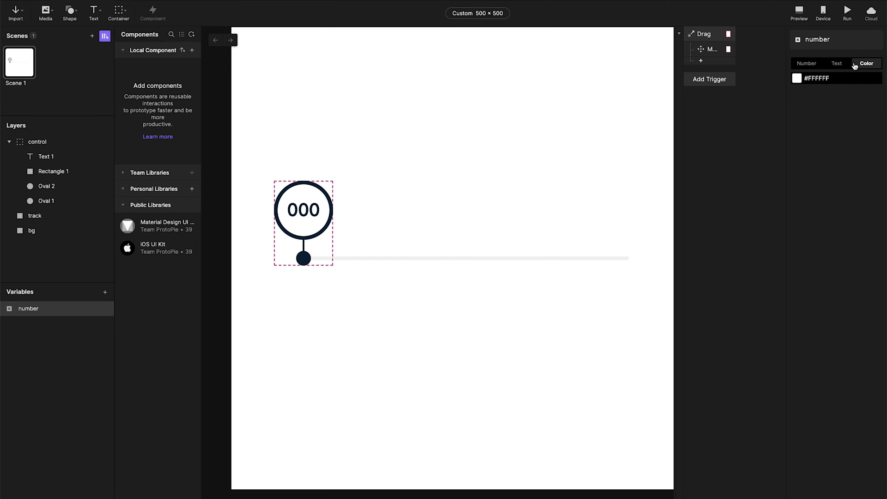
{"action": "left_click", "coordinate": [808, 66]}
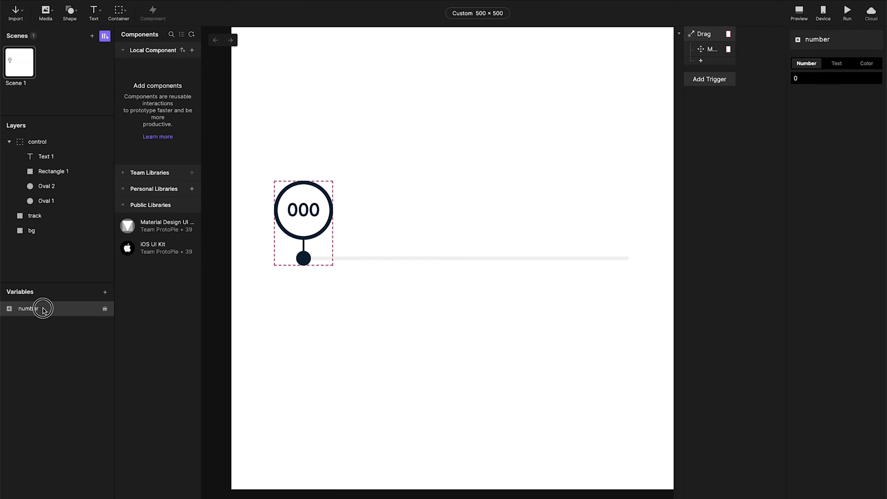
{"action": "left_click", "coordinate": [246, 318]}
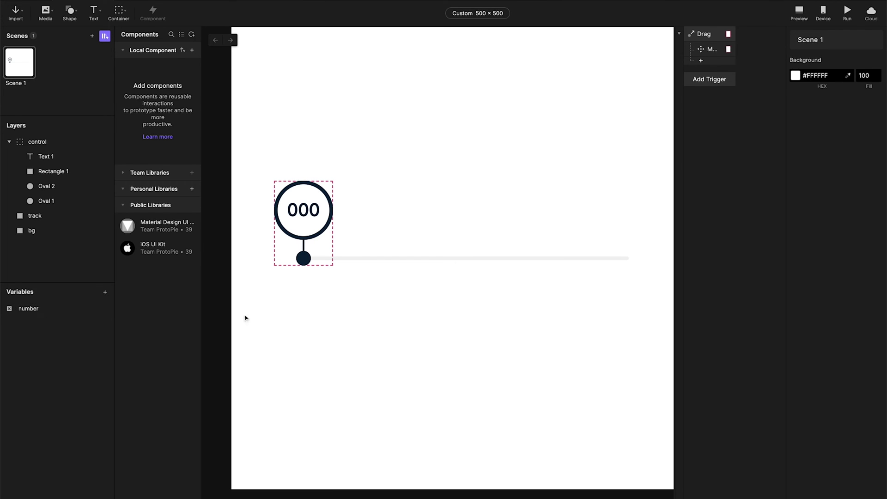
- Add a Chain trigger based on the control container's X property
{"action": "left_click", "coordinate": [703, 79]}
{"action": "left_click", "coordinate": [761, 106]}
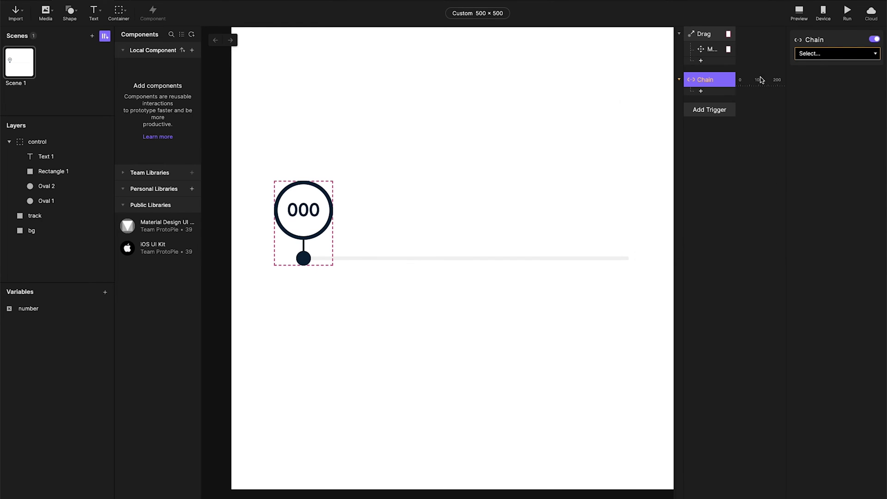
{"action": "left_click", "coordinate": [825, 52]}
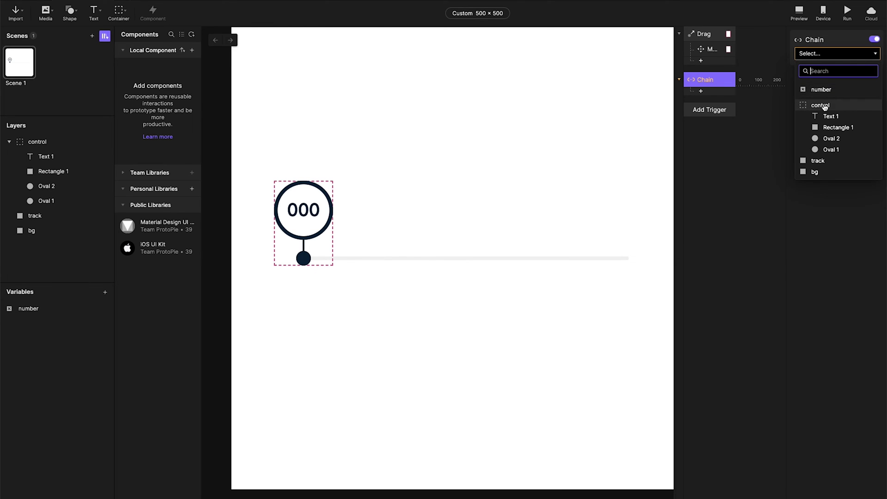
{"action": "left_click", "coordinate": [800, 87]}
{"action": "left_click", "coordinate": [813, 69]}
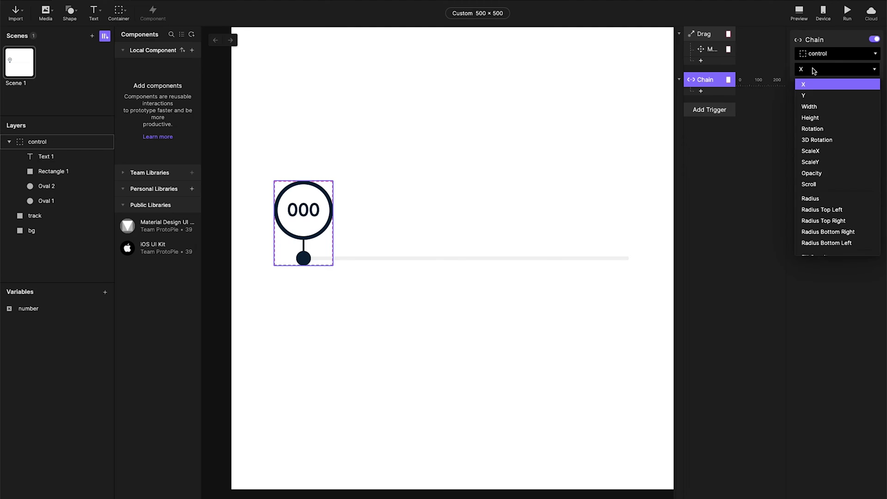
{"action": "left_click", "coordinate": [717, 135]}
- Add an Assign response under the Chain trigger, targeting the number variable
{"action": "left_click", "coordinate": [701, 91]}
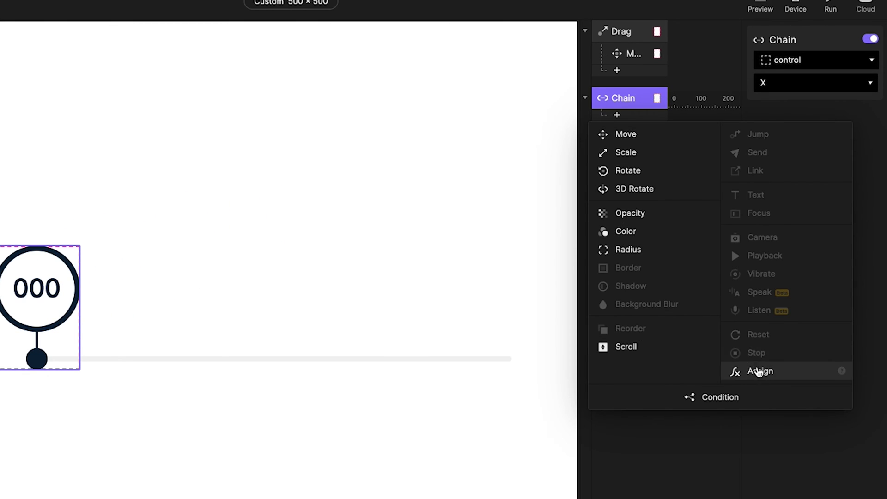
{"action": "left_click", "coordinate": [758, 371]}
{"action": "left_click", "coordinate": [824, 69]}
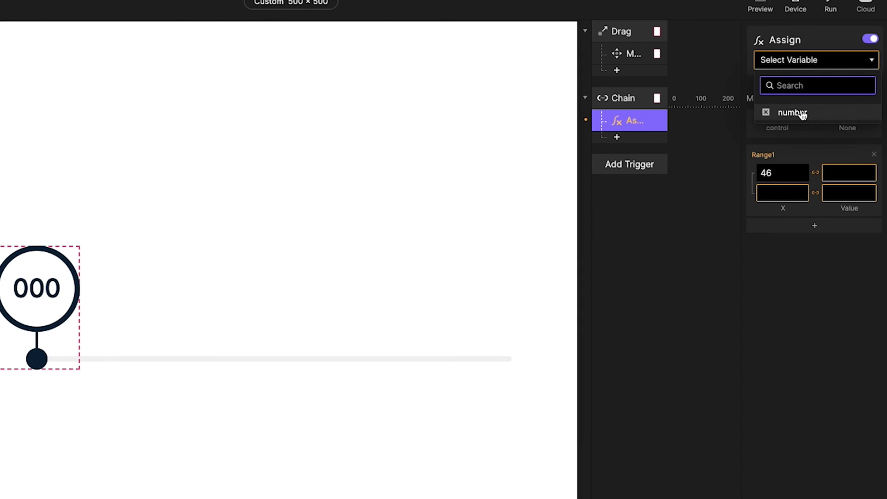
{"action": "left_click", "coordinate": [802, 112]}
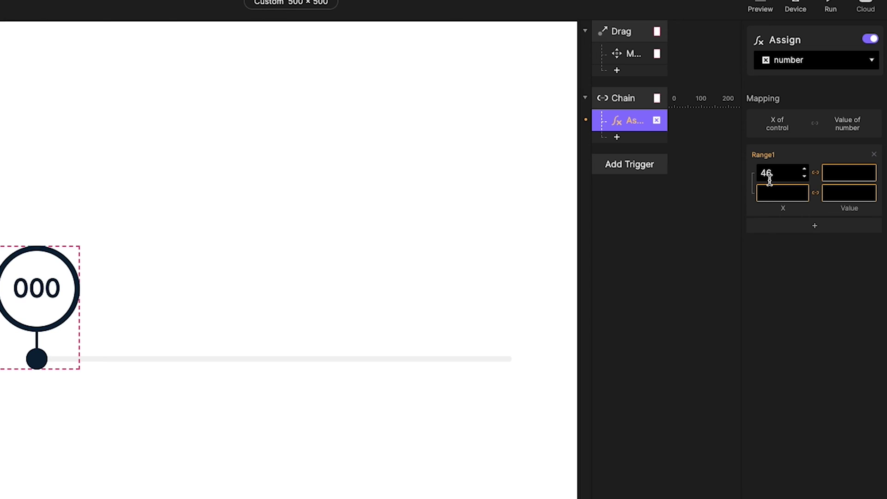
- Map the control's X range from 46 to 390 onto number values from 0 to 100
{"action": "left_click", "coordinate": [834, 174]}
{"action": "type", "text": "0"}
{"action": "left_click", "coordinate": [787, 193]}
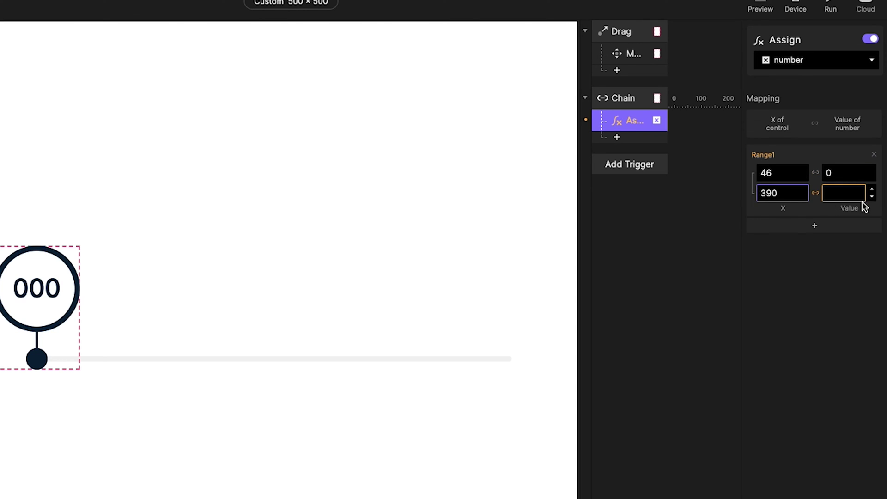
{"action": "left_click", "coordinate": [846, 193]}
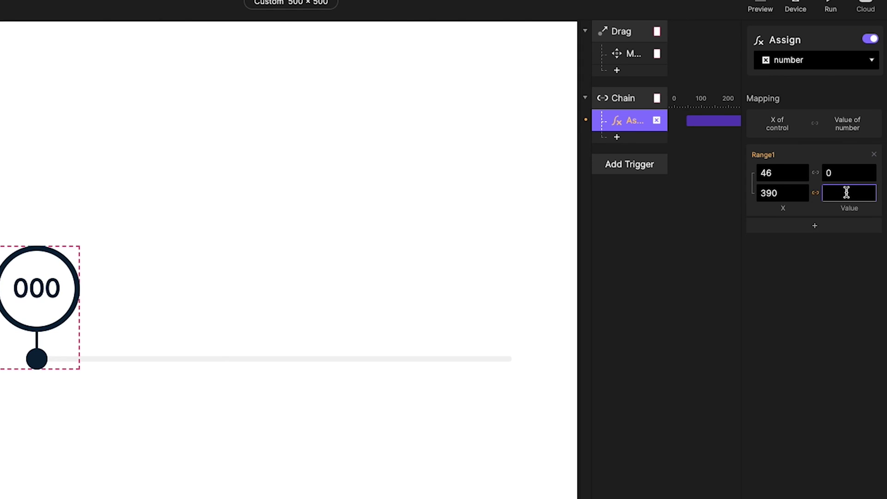
{"action": "type", "text": "100"}
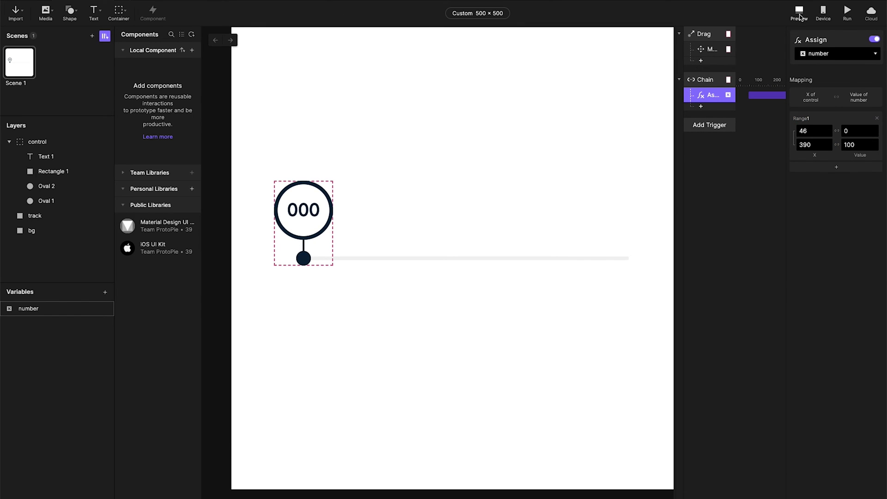
- Preview the prototype and move the control along the track to check its displayed text
{"action": "left_click", "coordinate": [799, 14]}
{"action": "left_click_drag", "start_coordinate": [301, 191], "coordinate": [504, 197]}
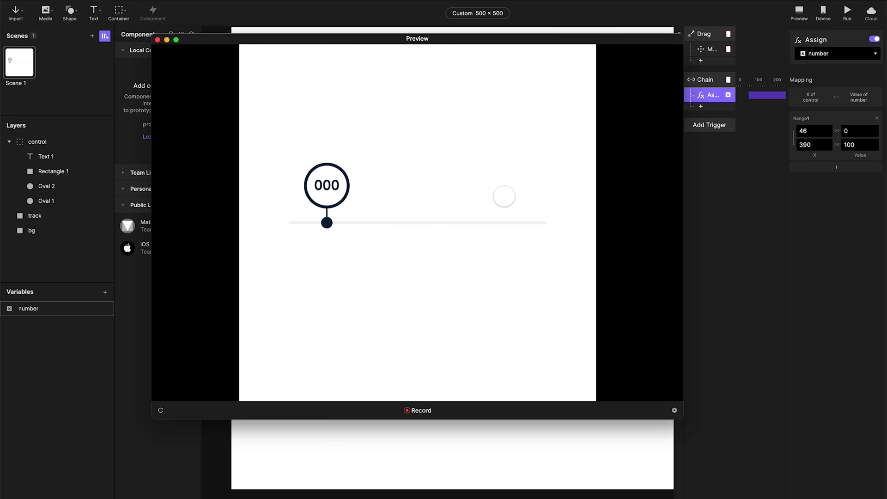
{"action": "left_click", "coordinate": [469, 436]}
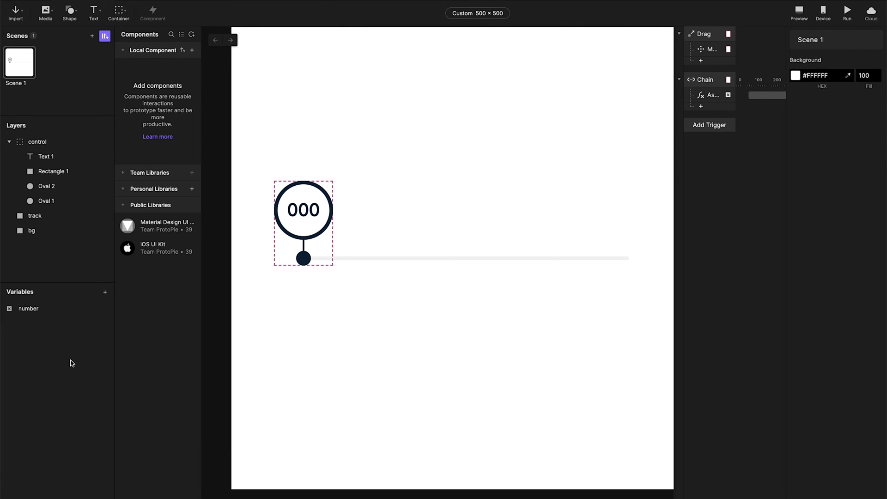
- Show the number variable's debug label above the track and test it by moving the control in the preview
{"action": "left_click", "coordinate": [106, 309]}
{"action": "left_click_drag", "start_coordinate": [277, 41], "coordinate": [466, 123]}
{"action": "left_click", "coordinate": [798, 14]}
{"action": "left_click_drag", "start_coordinate": [295, 222], "coordinate": [577, 198]}
{"action": "left_click", "coordinate": [483, 459]}
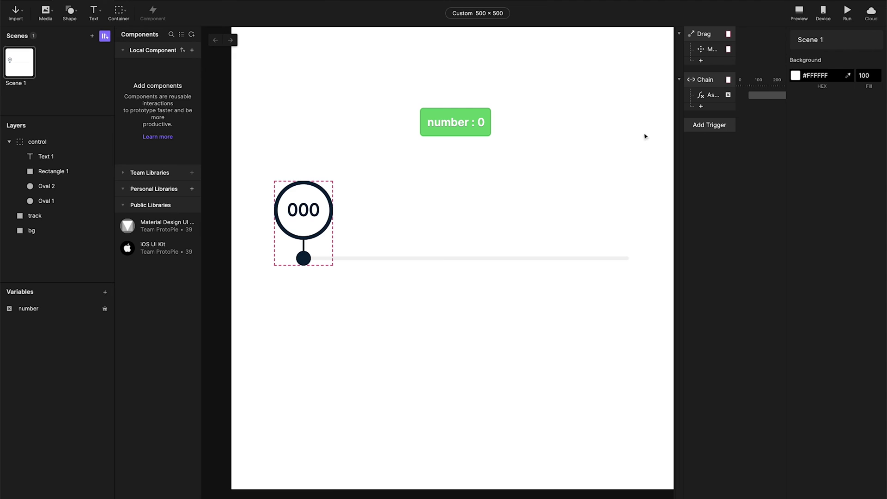
- Add a Detect trigger that watches the number variable
{"action": "left_click", "coordinate": [702, 132]}
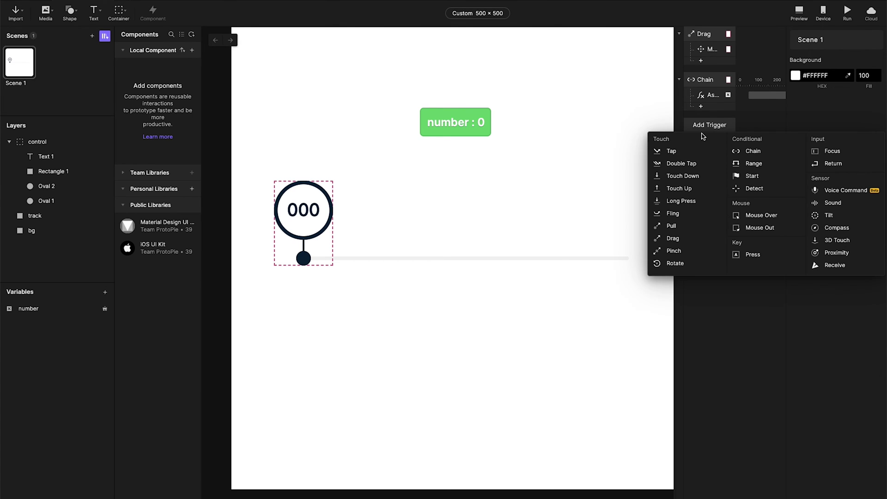
{"action": "left_click", "coordinate": [767, 189]}
{"action": "left_click", "coordinate": [836, 58]}
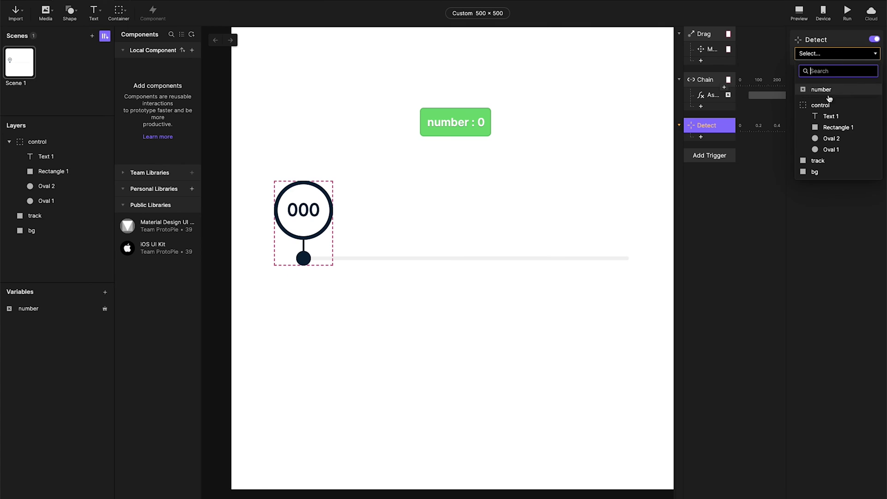
{"action": "left_click", "coordinate": [835, 90]}
- Add a Text response under the Detect trigger, targeting the Text 1 layer
{"action": "left_click", "coordinate": [701, 137]}
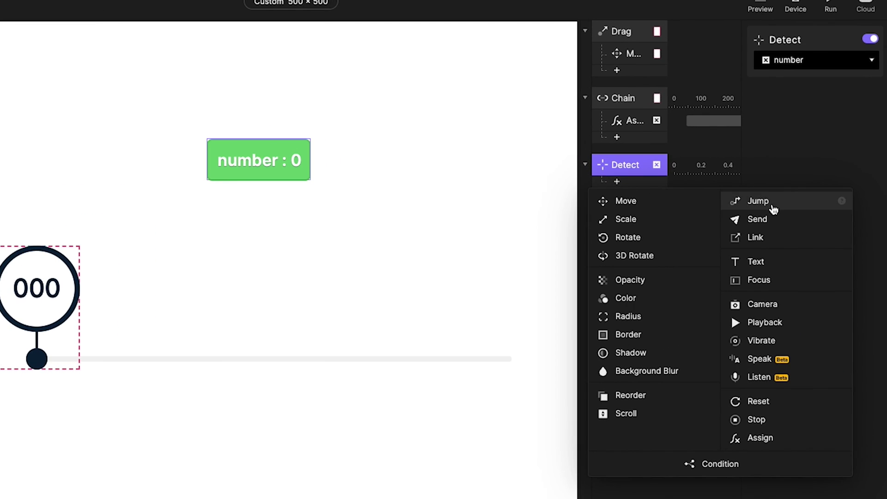
{"action": "left_click", "coordinate": [762, 269]}
{"action": "left_click", "coordinate": [814, 62]}
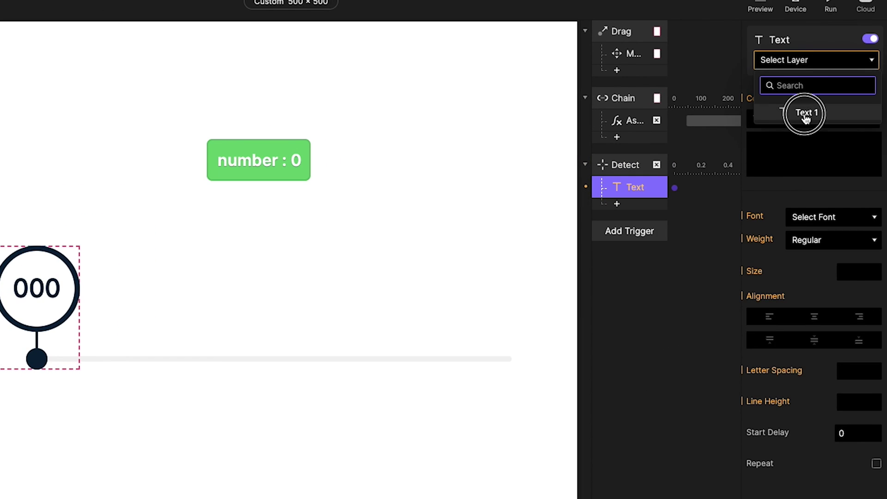
{"action": "left_click", "coordinate": [804, 114]}
- Set the Text response's content to a formula returning number, and test the control in the preview
{"action": "left_click", "coordinate": [863, 118]}
{"action": "left_click", "coordinate": [791, 132]}
{"action": "left_click", "coordinate": [852, 141]}
{"action": "left_click", "coordinate": [870, 140]}
{"action": "left_click", "coordinate": [835, 142]}
{"action": "left_click", "coordinate": [654, 193]}
{"action": "left_click", "coordinate": [869, 140]}
{"action": "left_click", "coordinate": [760, 6]}
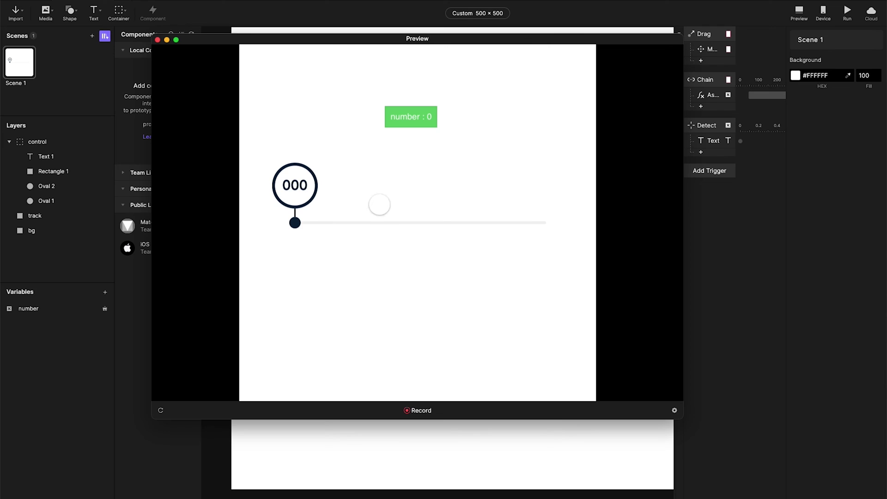
{"action": "left_click_drag", "start_coordinate": [295, 203], "coordinate": [314, 202]}
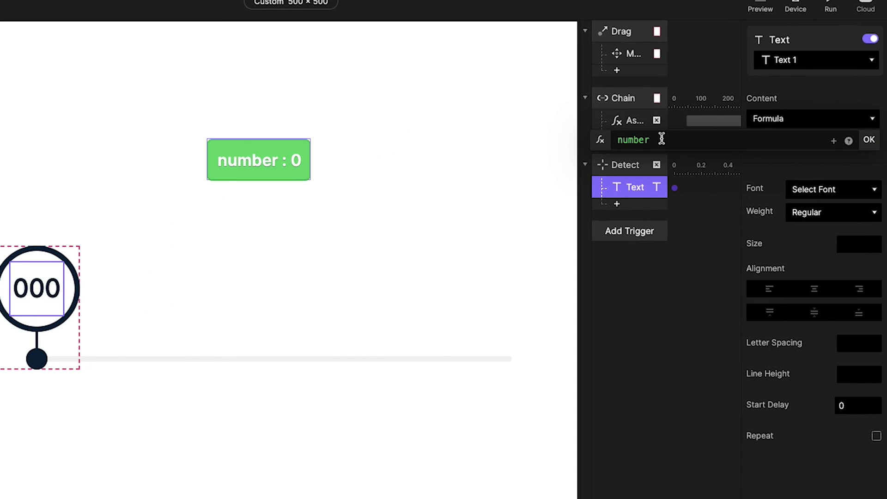
- Change the Text response's formula to round(number)
{"action": "left_click_drag", "start_coordinate": [732, 106], "coordinate": [654, 104]}
{"action": "key", "text": "BackSpace"}
{"action": "type", "text": "ro"}
{"action": "left_click", "coordinate": [648, 152]}
{"action": "type", "text": "n"}
{"action": "left_click", "coordinate": [633, 163]}
{"action": "left_click", "coordinate": [869, 140]}
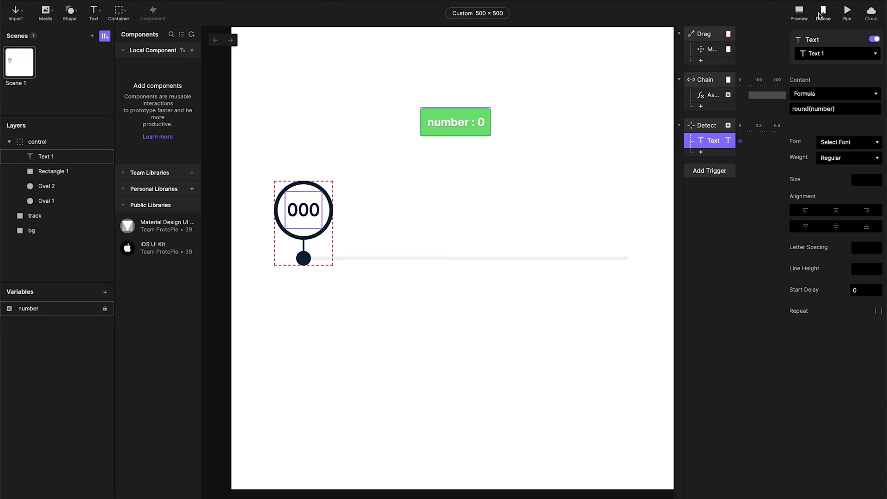
- Preview the prototype and drag the control to the track's right end to check the rounded number
{"action": "left_click", "coordinate": [799, 13]}
{"action": "left_click_drag", "start_coordinate": [295, 222], "coordinate": [568, 246]}
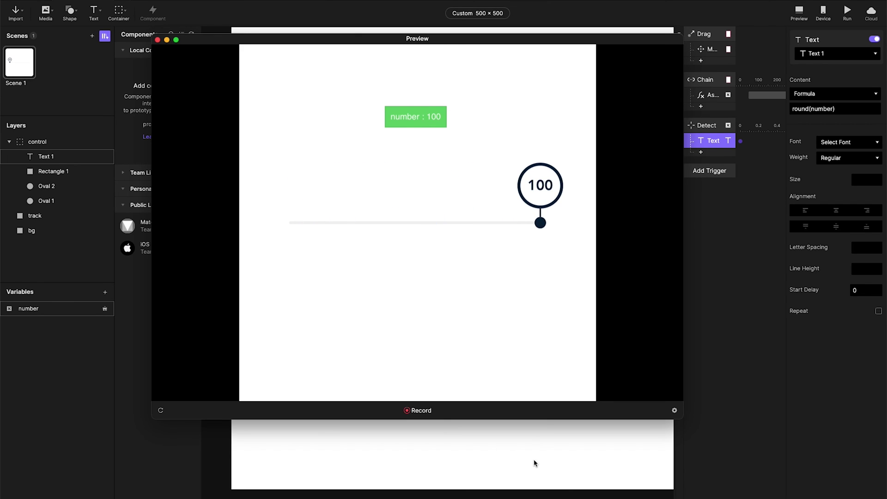
{"action": "left_click", "coordinate": [532, 463]}
- Add a Scale response under the Detect trigger, targeting the track layer
{"action": "left_click", "coordinate": [39, 217]}
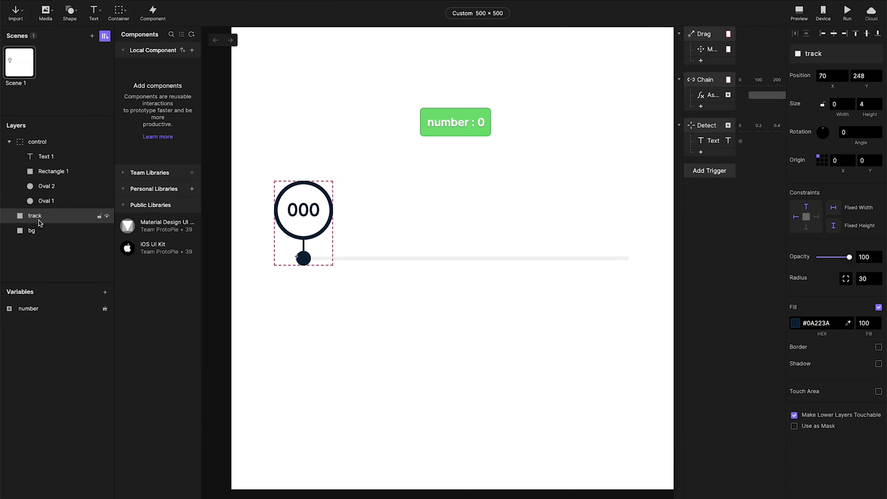
{"action": "left_click", "coordinate": [703, 153]}
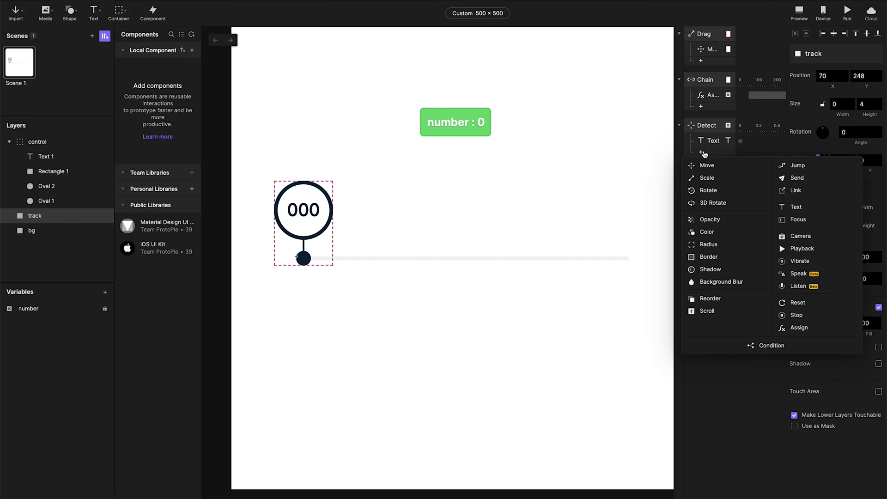
{"action": "left_click", "coordinate": [709, 121]}
{"action": "left_click", "coordinate": [837, 56]}
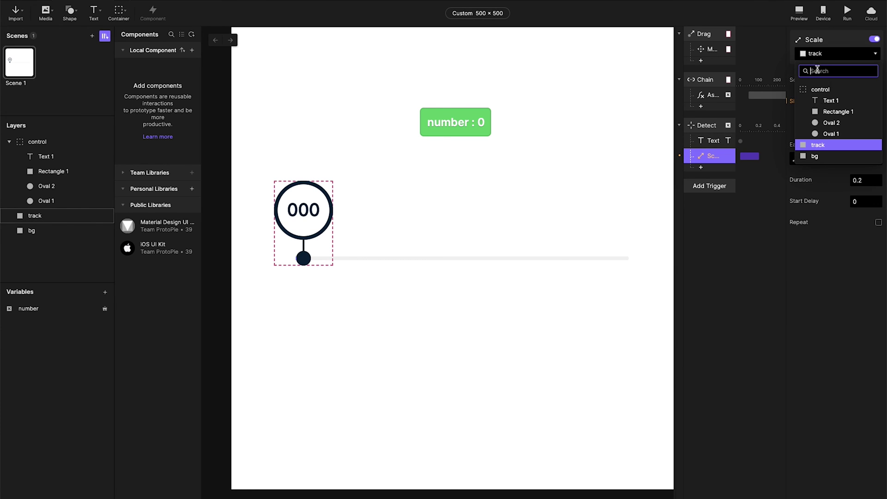
{"action": "left_click", "coordinate": [825, 145]}
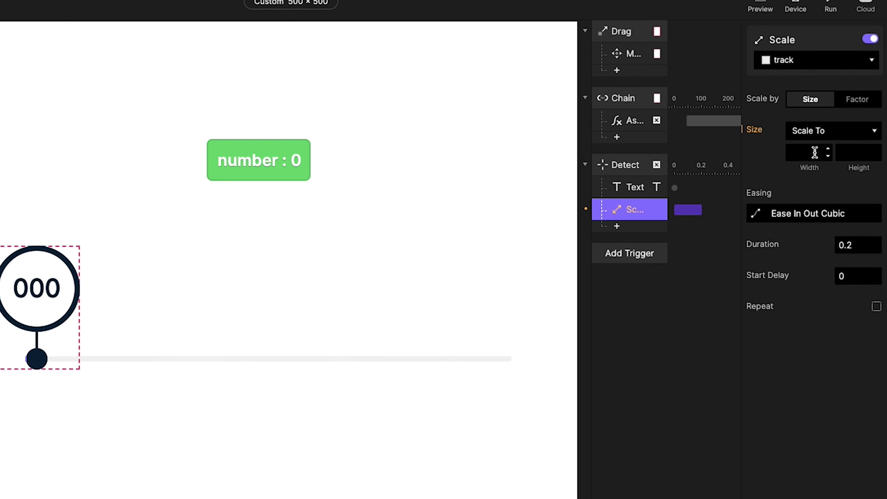
- Set the Scale response's size to height 4 and width formula `control`.x, and test the control in the preview
{"action": "left_click", "coordinate": [845, 154]}
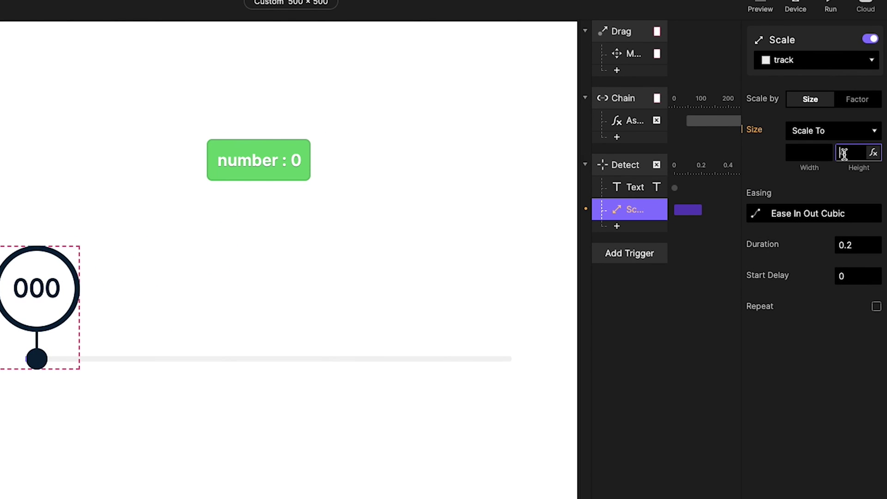
{"action": "type", "text": "4"}
{"action": "left_click", "coordinate": [804, 155]}
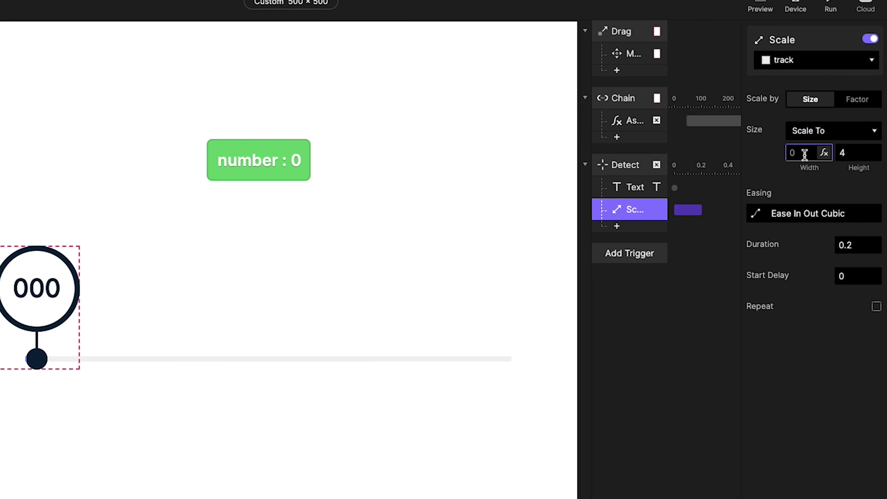
{"action": "left_click", "coordinate": [823, 152]}
{"action": "left_click", "coordinate": [789, 155]}
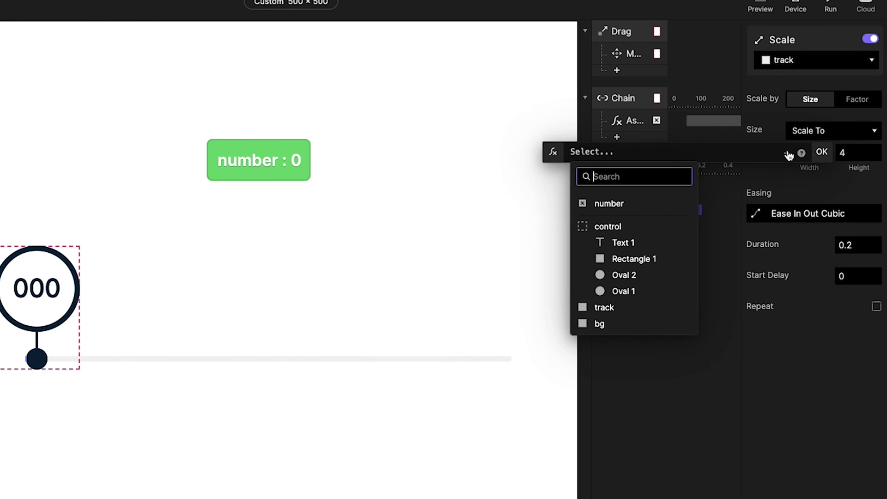
{"action": "left_click", "coordinate": [616, 227]}
{"action": "type", "text": "."}
{"action": "left_click", "coordinate": [616, 171]}
{"action": "left_click", "coordinate": [821, 152]}
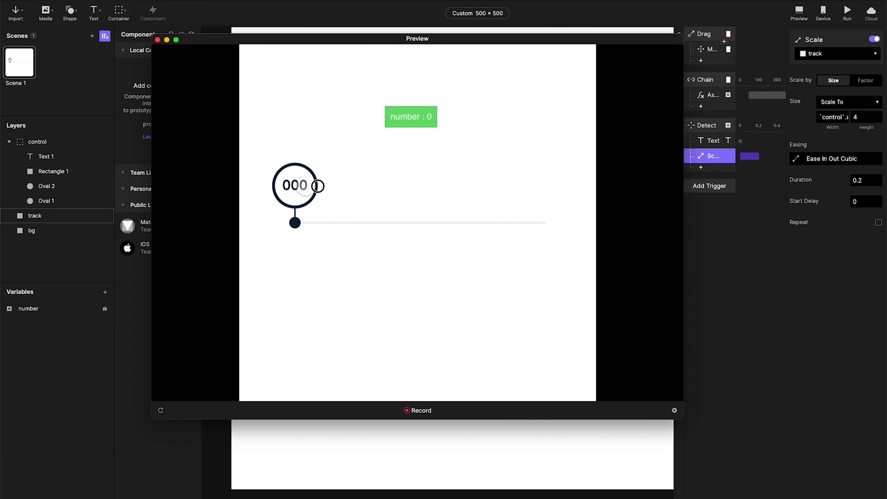
{"action": "left_click_drag", "start_coordinate": [317, 188], "coordinate": [256, 201]}
{"action": "left_click", "coordinate": [551, 448]}
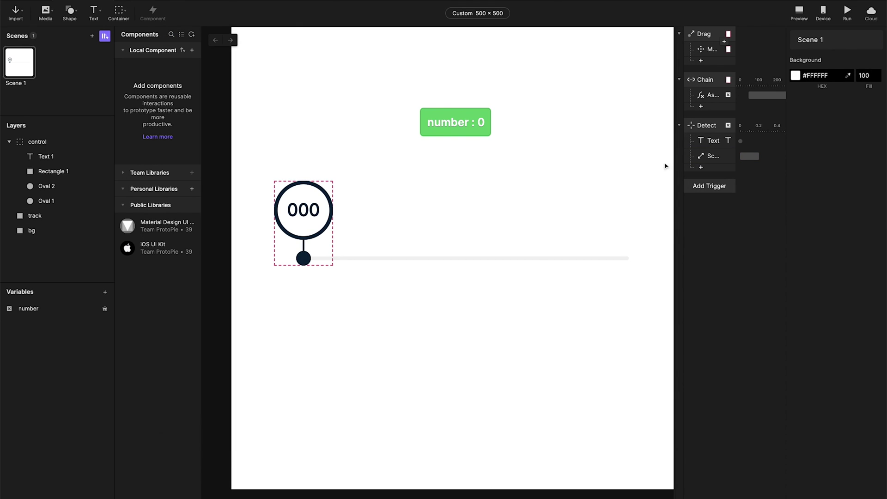
- Check the bg layer's width and review the width formula of the track's Scale response
{"action": "left_click", "coordinate": [535, 258]}
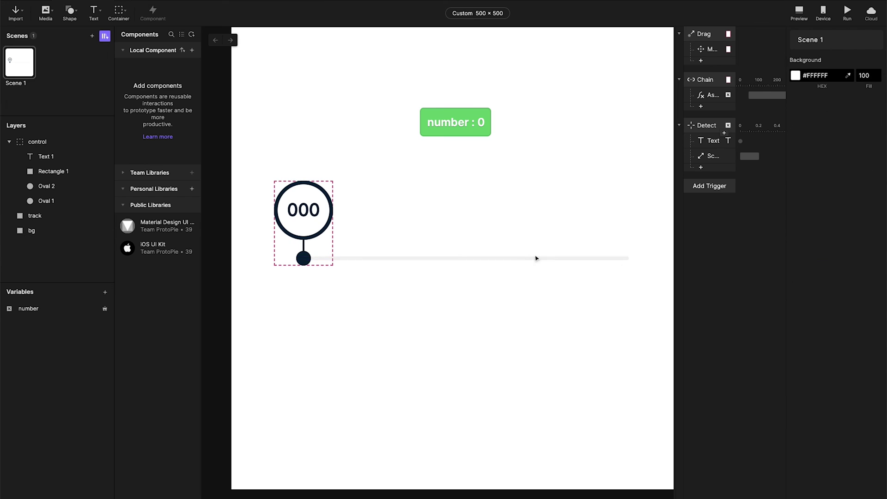
{"action": "left_click", "coordinate": [535, 258]}
{"action": "left_click_drag", "start_coordinate": [844, 104], "coordinate": [823, 105]}
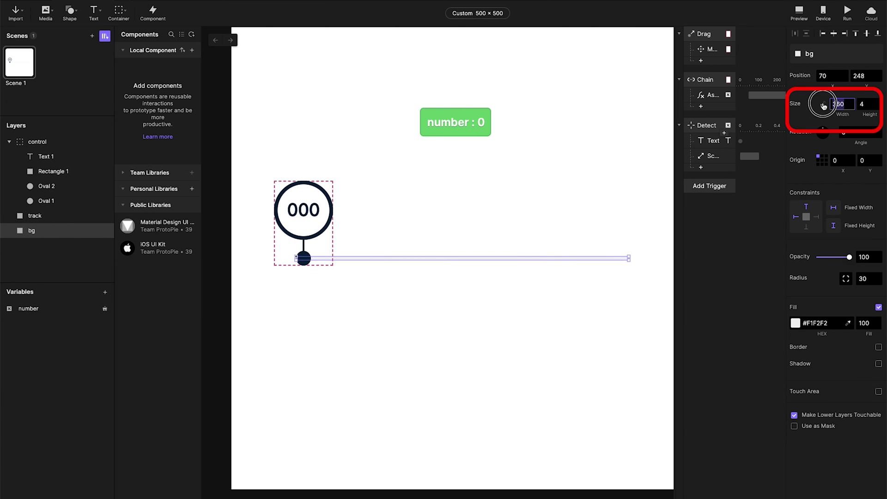
{"action": "left_click", "coordinate": [710, 156]}
{"action": "left_click", "coordinate": [853, 103]}
{"action": "left_click", "coordinate": [833, 118]}
{"action": "left_click", "coordinate": [844, 121]}
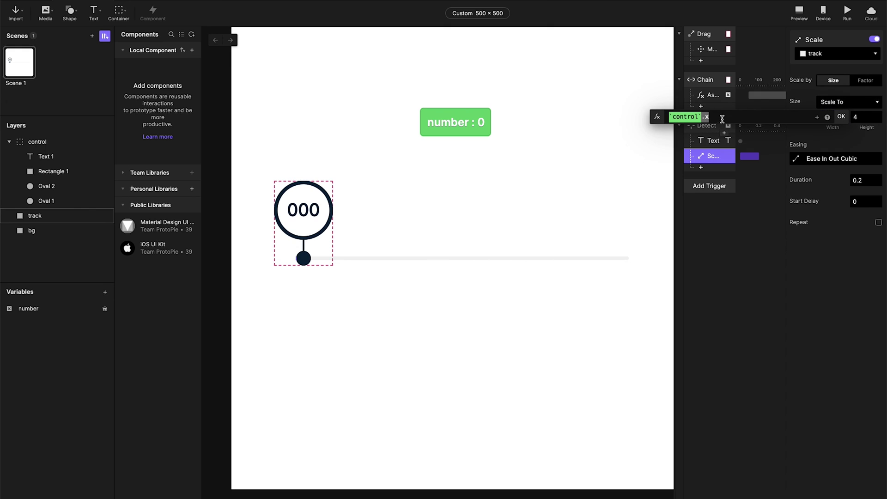
{"action": "left_click", "coordinate": [841, 119]}
- Set the Scale response's duration to 0 and test dragging the control along the track in the preview
{"action": "left_click", "coordinate": [853, 180]}
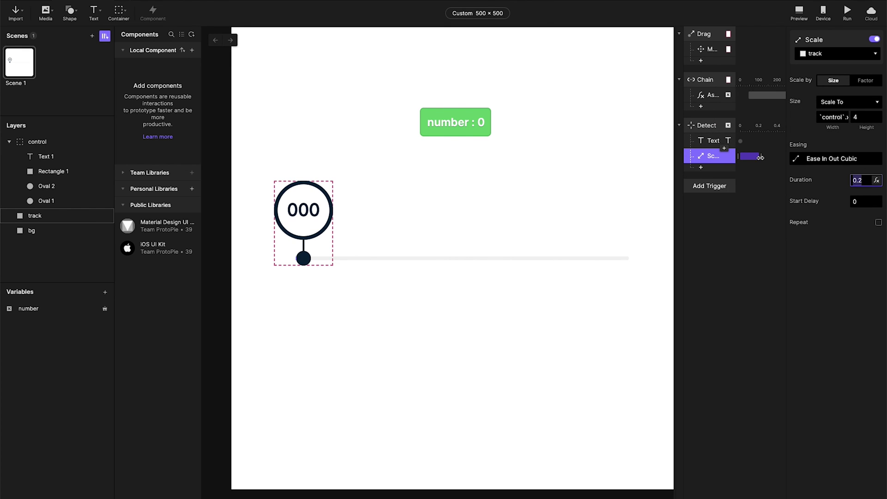
{"action": "type", "text": "0"}
{"action": "left_click", "coordinate": [799, 13]}
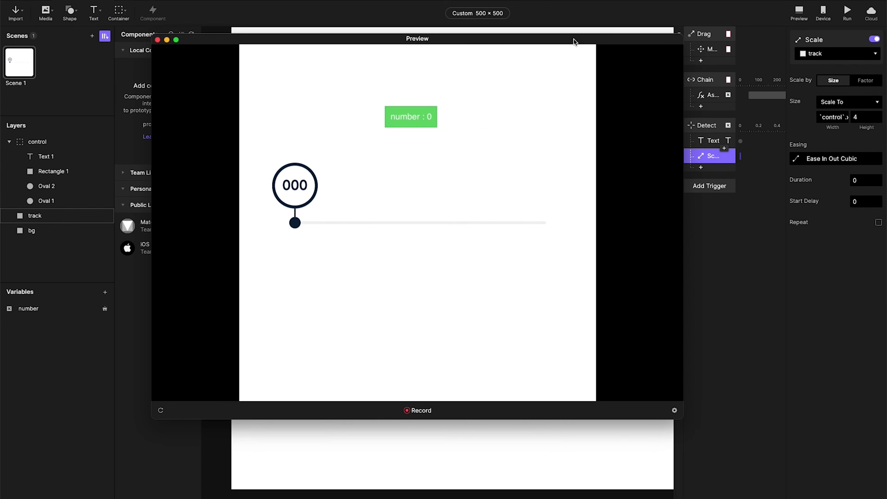
{"action": "left_click_drag", "start_coordinate": [297, 189], "coordinate": [524, 212]}
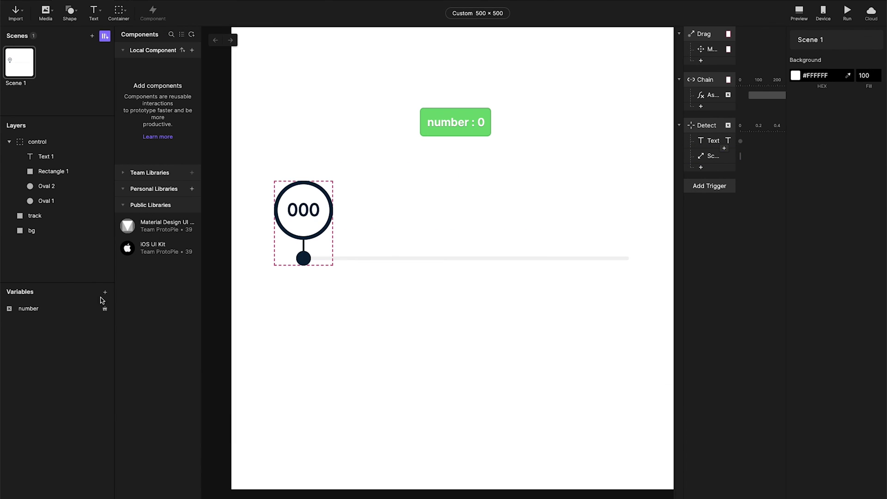
- Hide the number variable's on-screen readout and preview the slider by moving the control to the track's right end
{"action": "left_click", "coordinate": [105, 308]}
{"action": "left_click", "coordinate": [798, 13]}
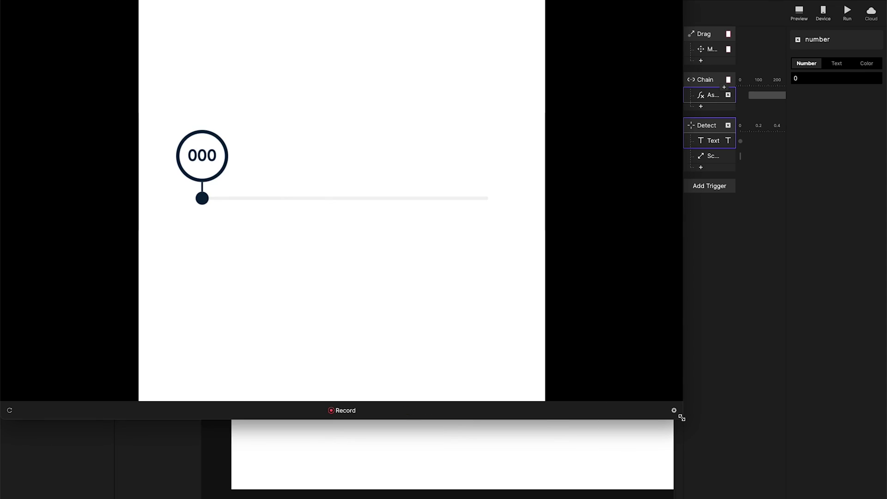
{"action": "left_click_drag", "start_coordinate": [267, 251], "coordinate": [643, 249]}
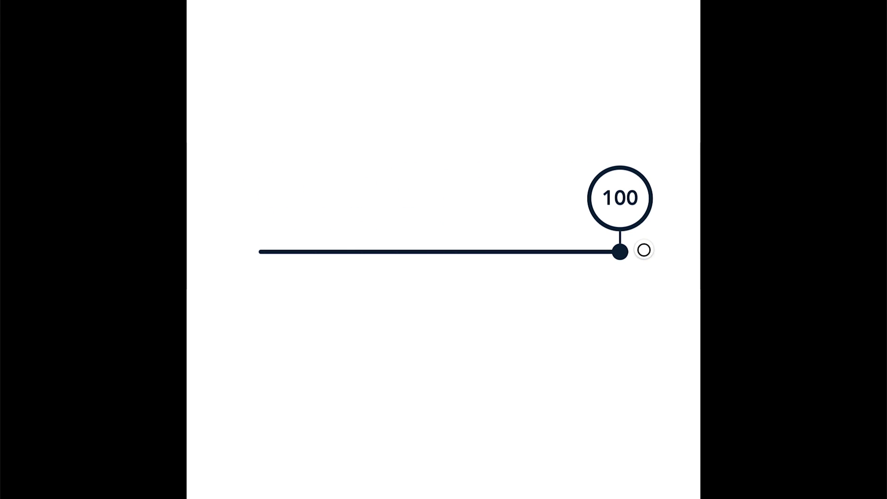